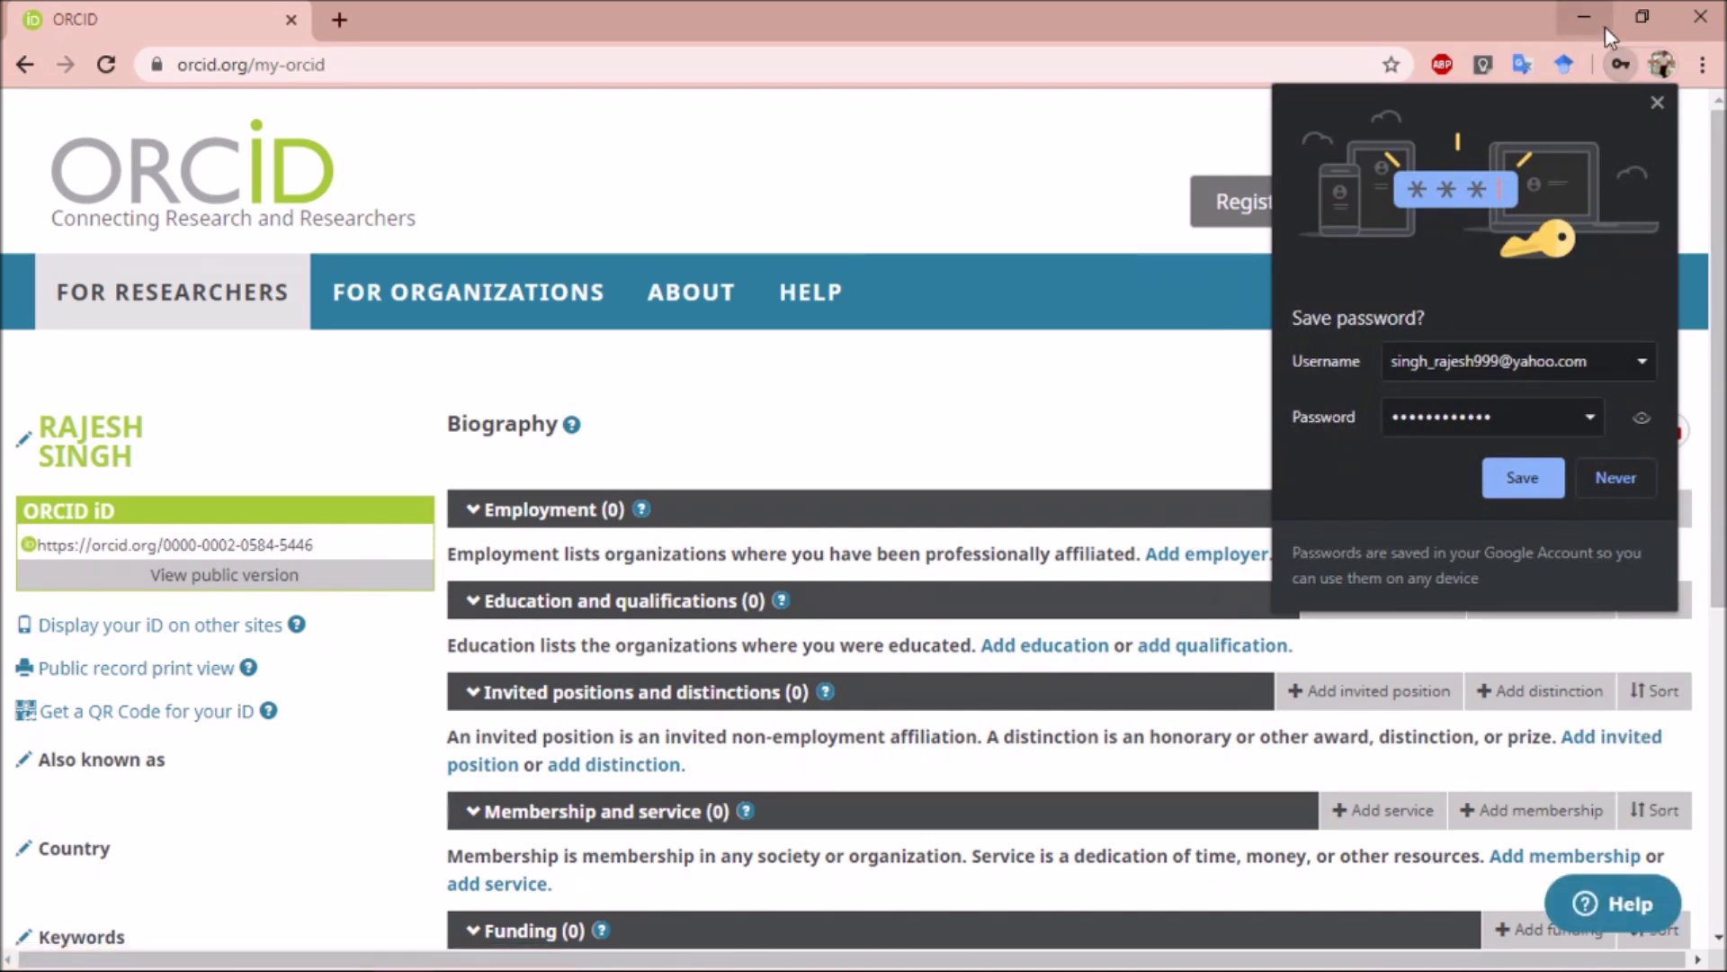
Dismiss the browser's save-password offer and return to the record editing tab
{"action": "left_click", "coordinate": [1657, 103]}
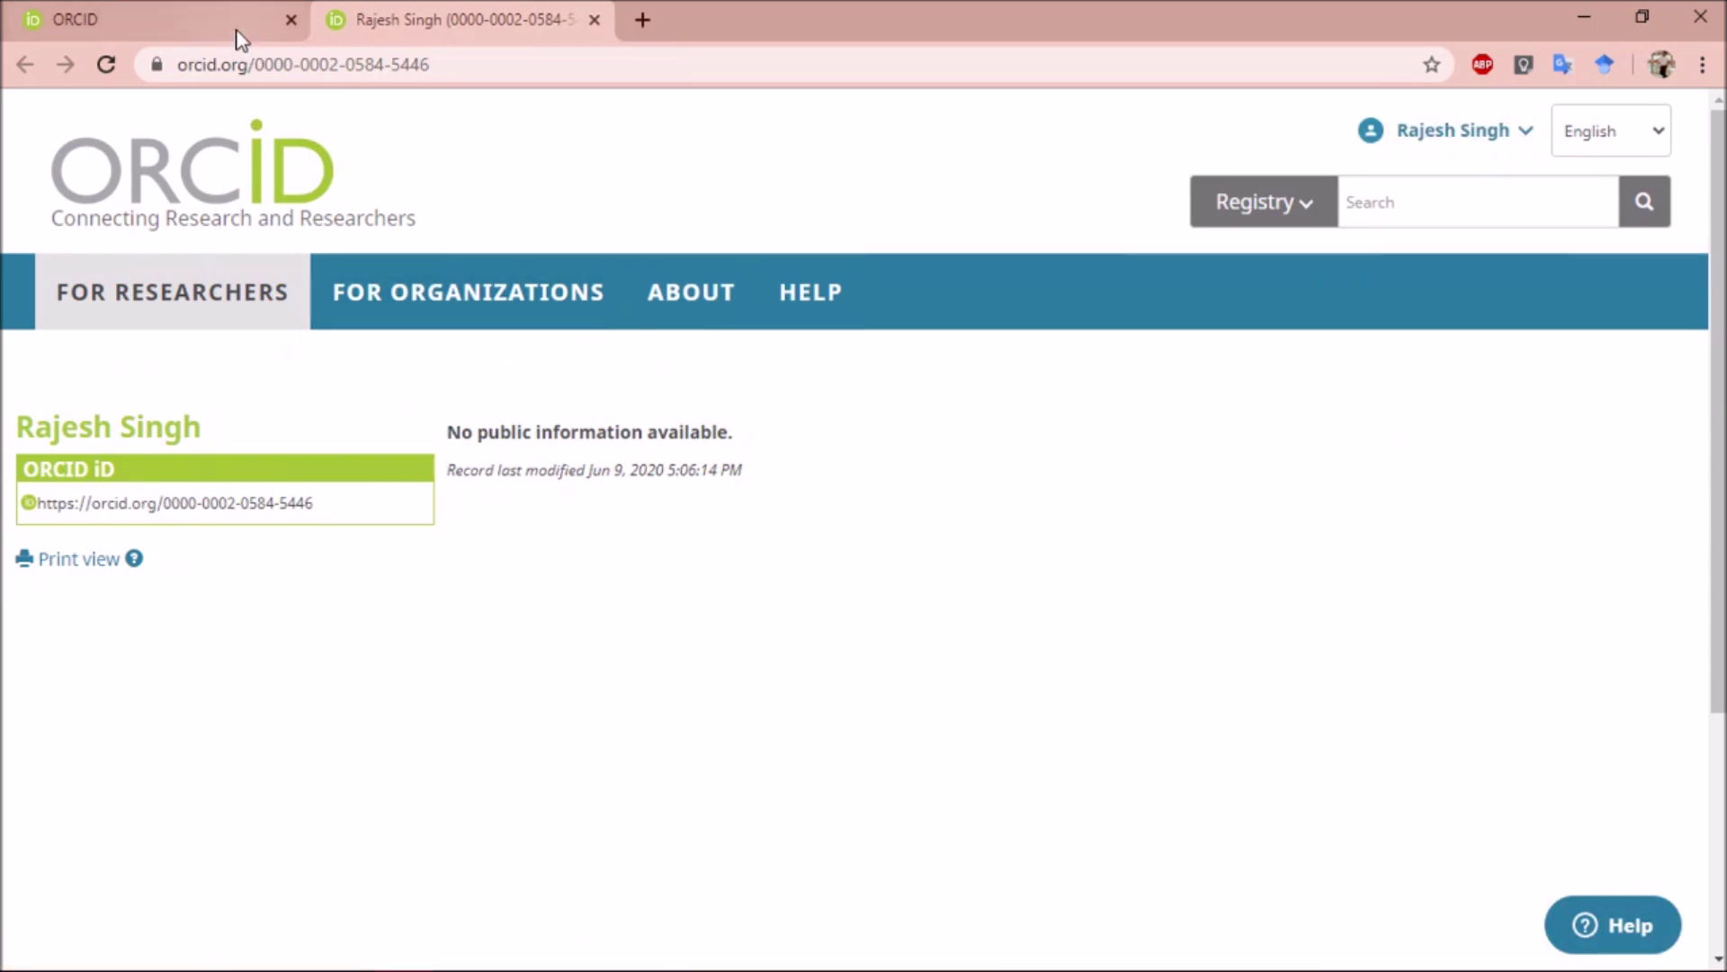
{"action": "left_click", "coordinate": [149, 27]}
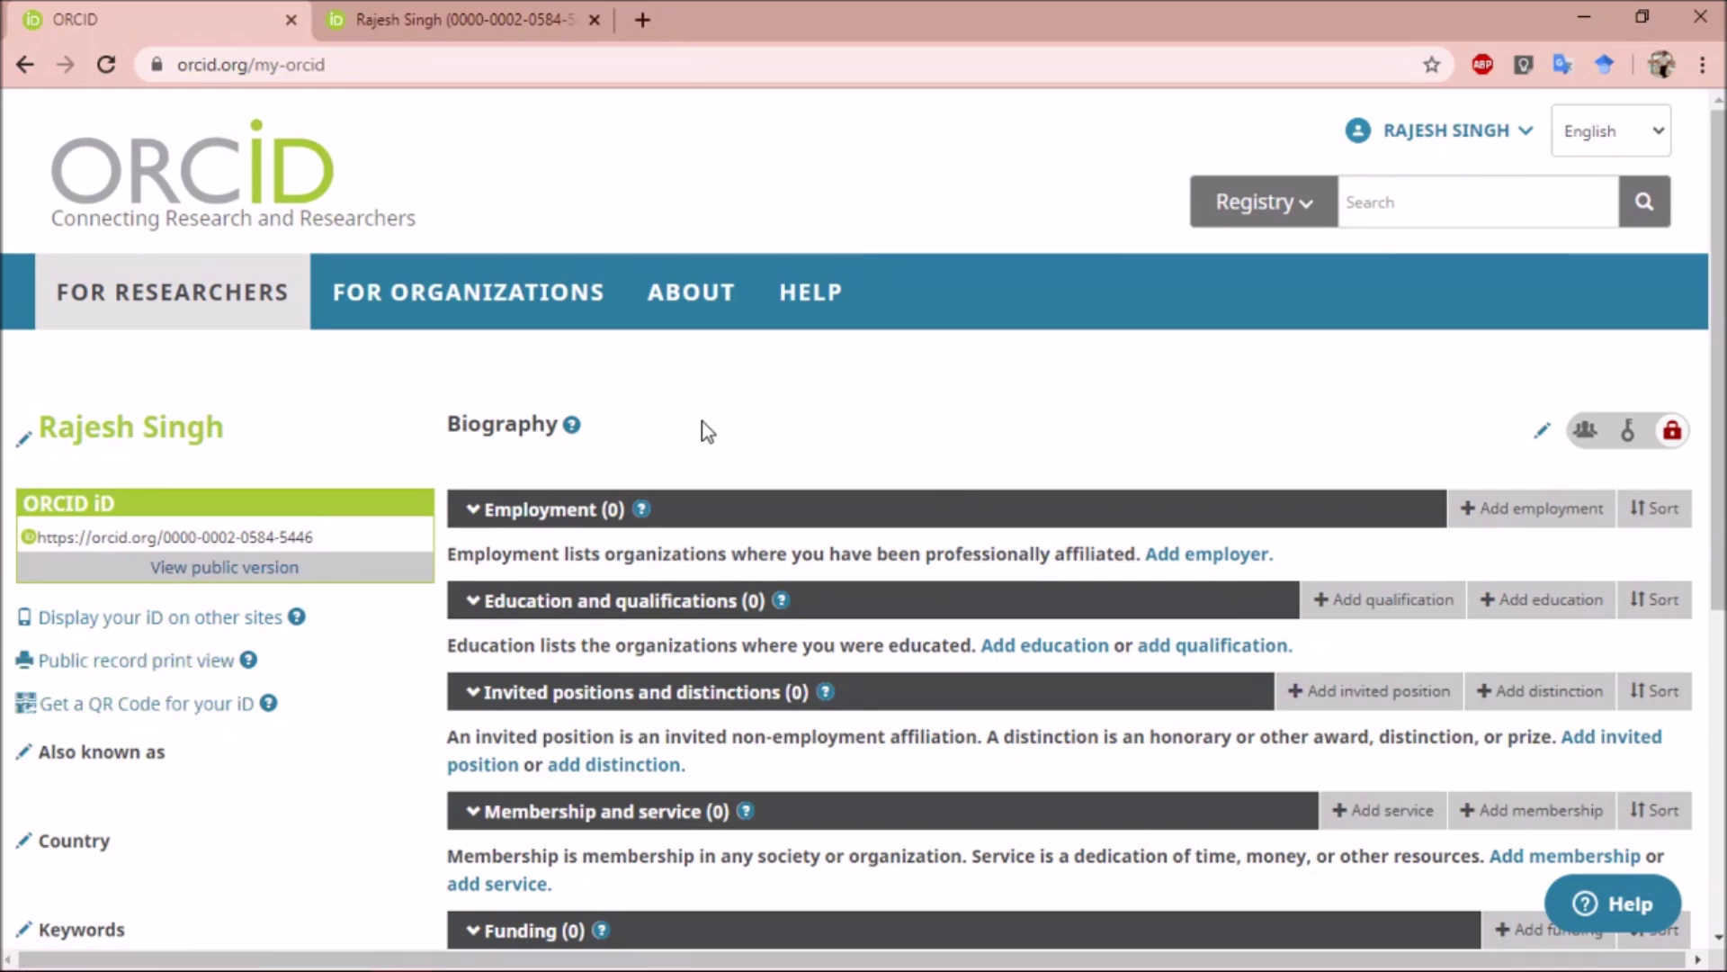
Try adding an employment entry, which brings up the verify-email notice
{"action": "scroll", "coordinate": [1718, 360], "scroll_direction": "down", "scroll_amount": 1}
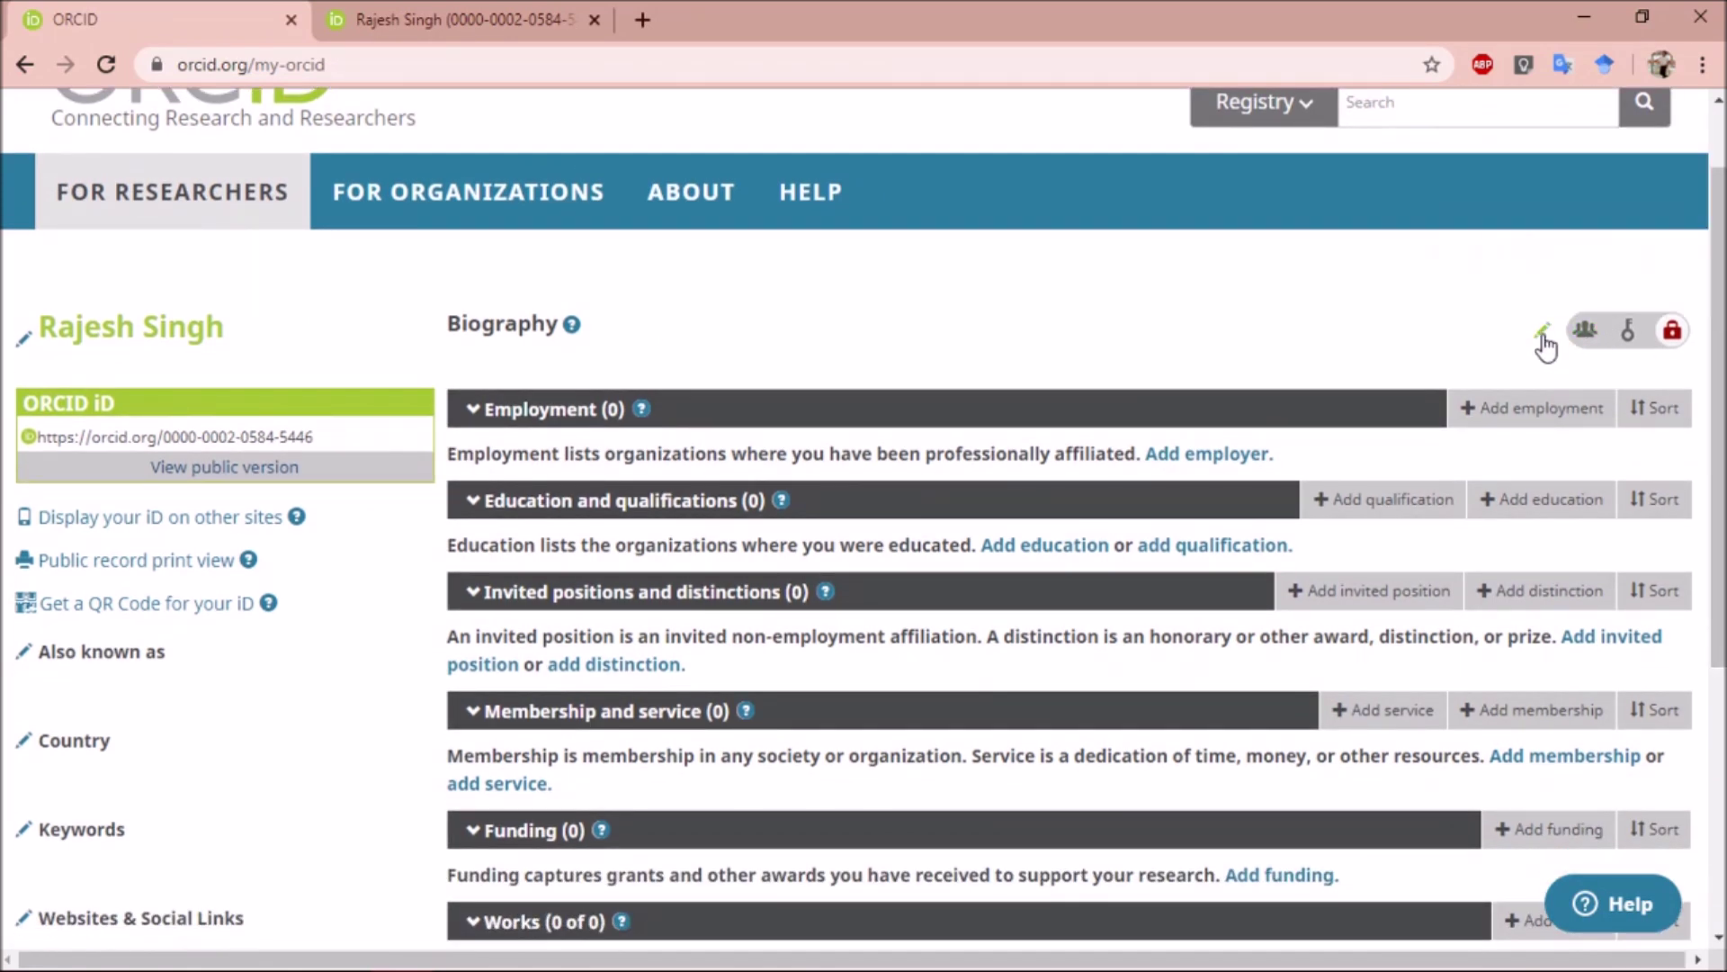
{"action": "mouse_move", "coordinate": [1615, 342]}
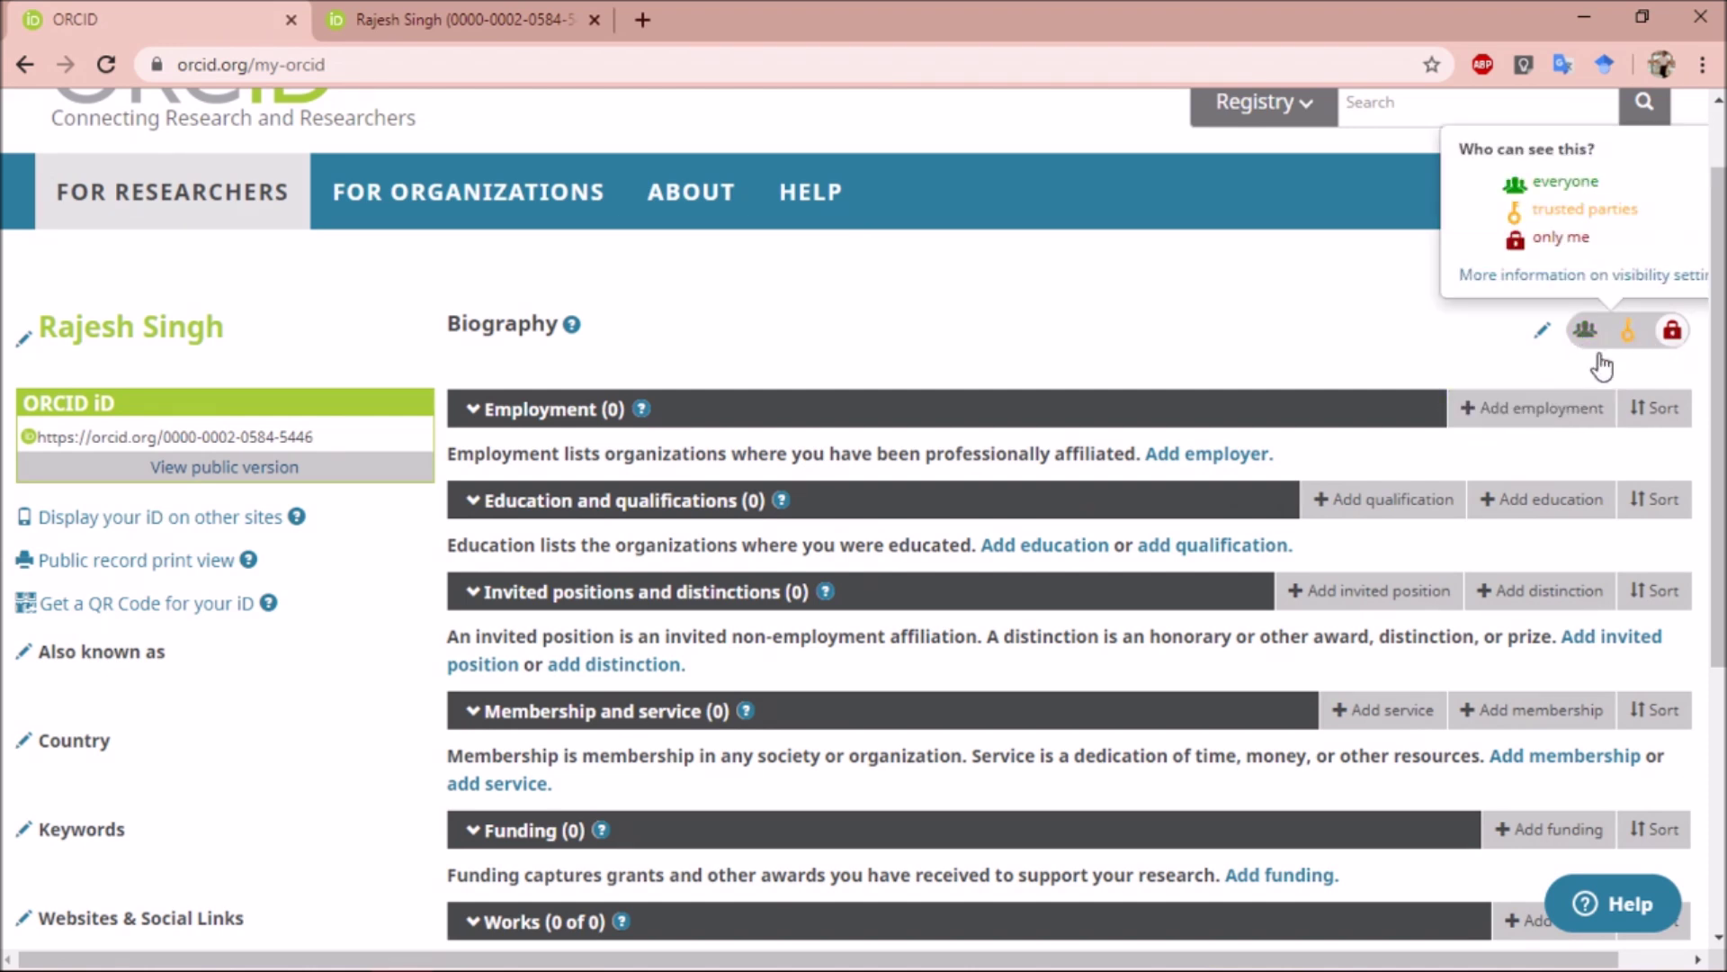
{"action": "left_click", "coordinate": [1472, 408]}
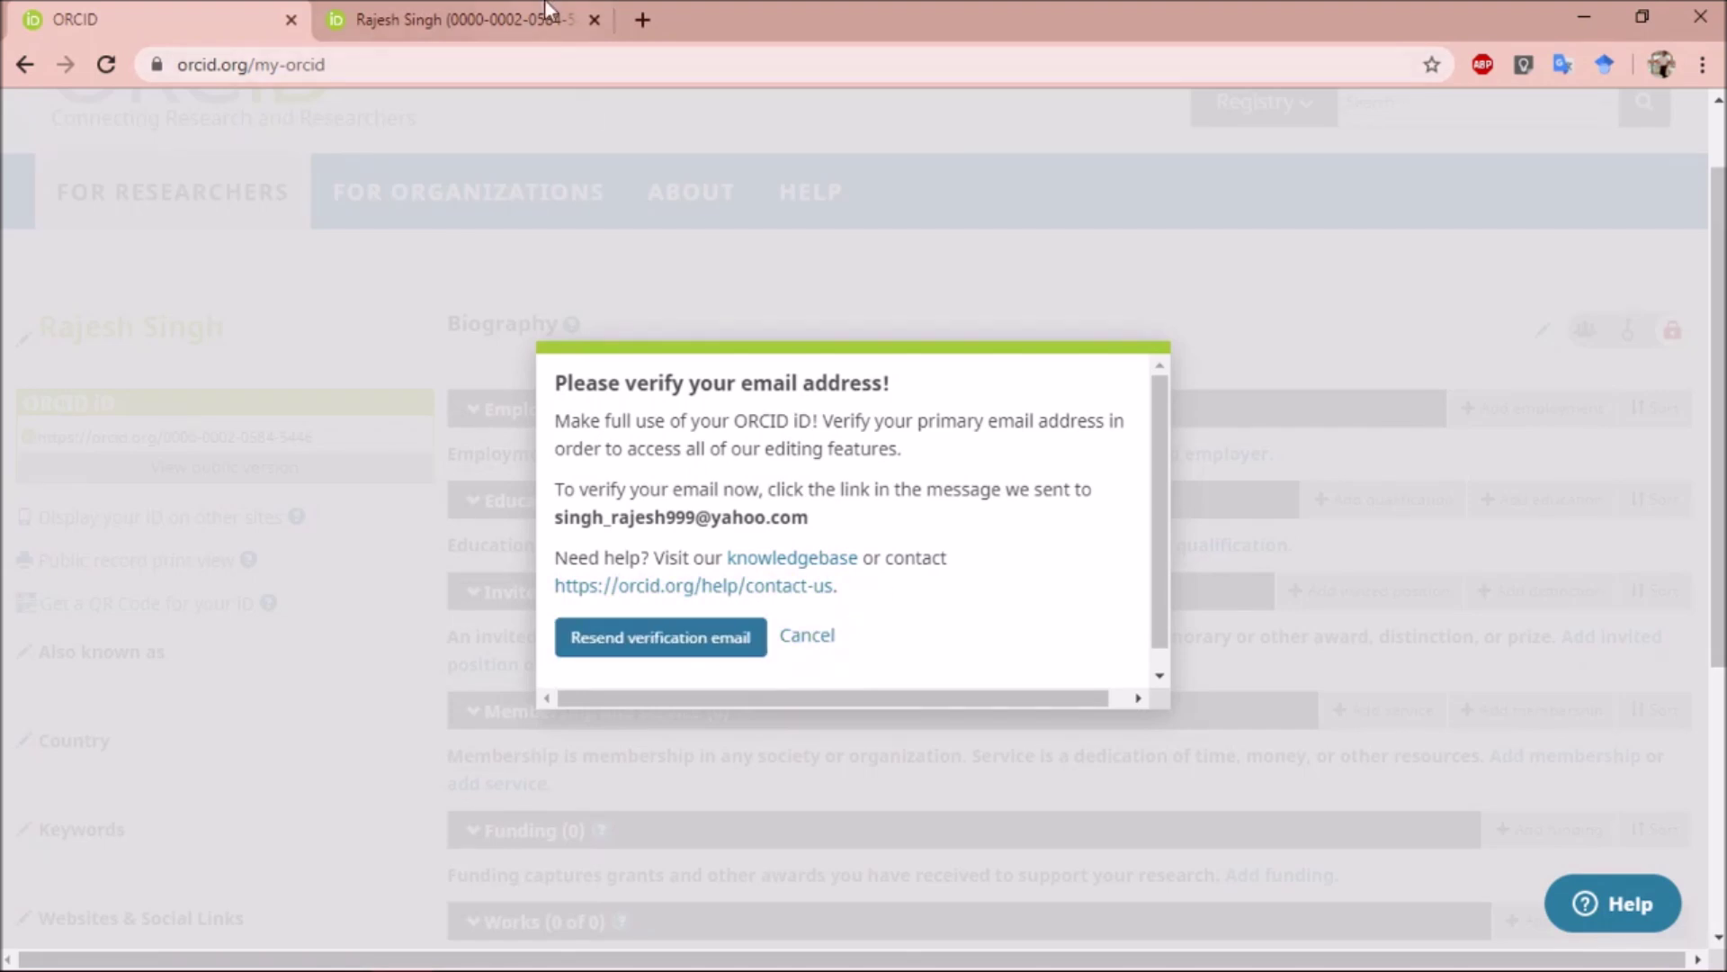
Open a new blank browser tab
{"action": "left_click", "coordinate": [644, 20]}
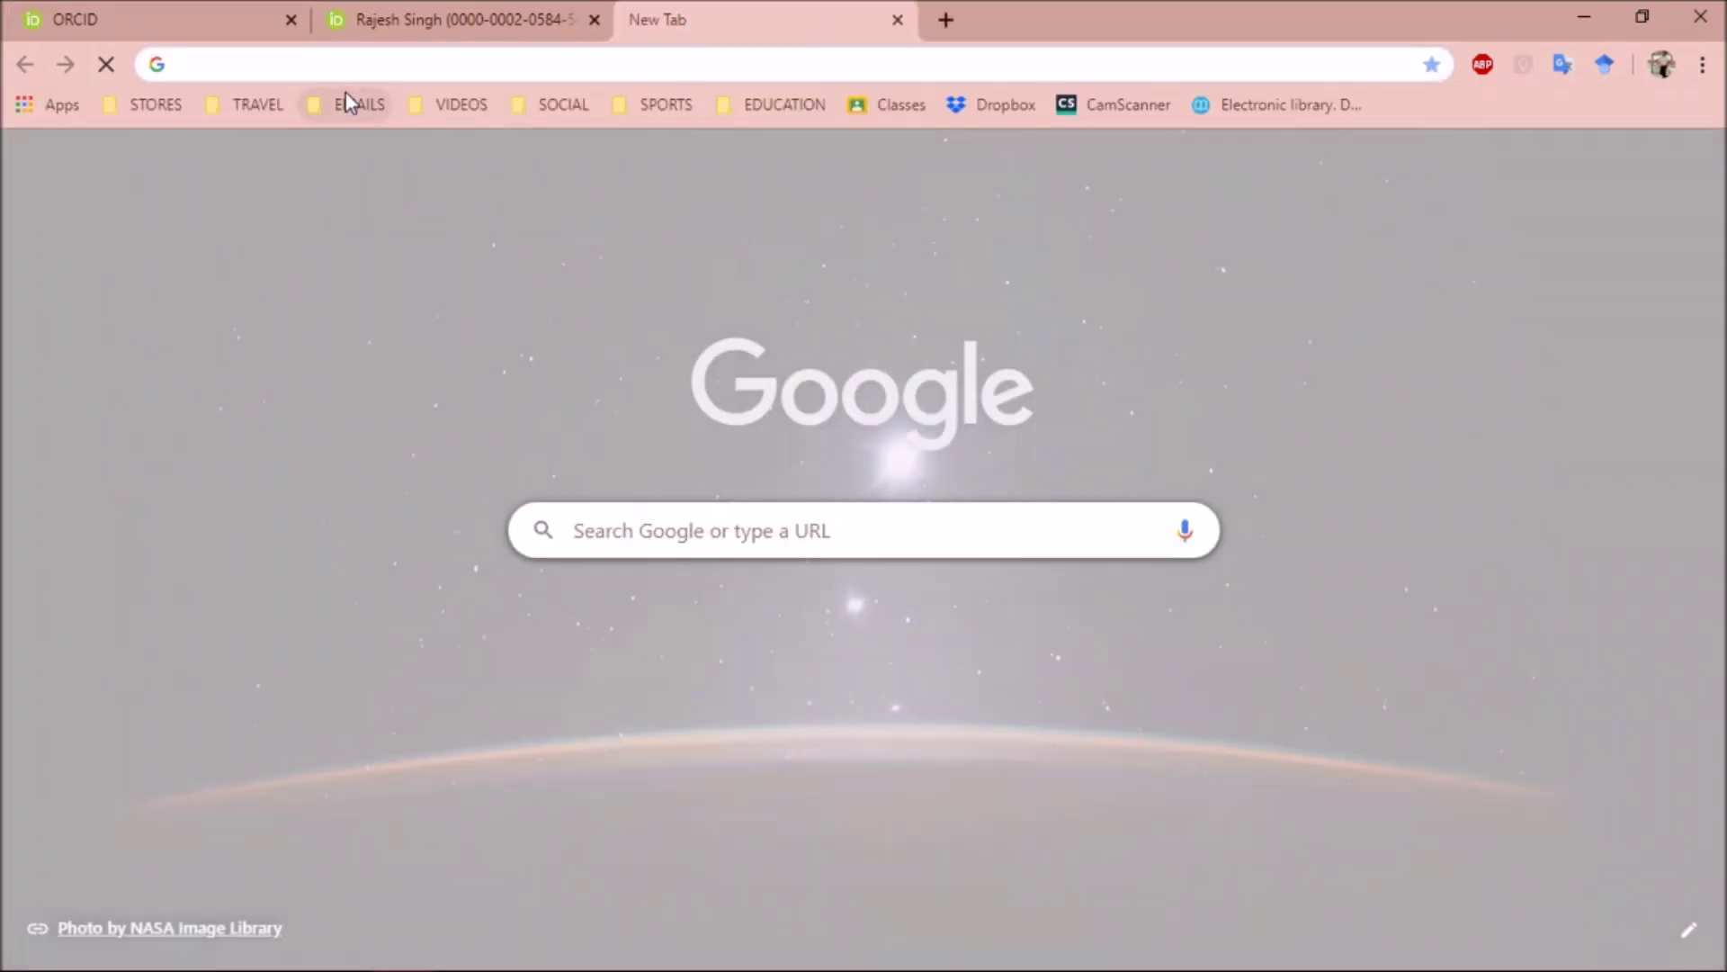
In Yahoo Mail's Spam folder, using basic mail, open the ORCID verify-your-email message
{"action": "left_click", "coordinate": [351, 106]}
{"action": "left_click", "coordinate": [354, 173]}
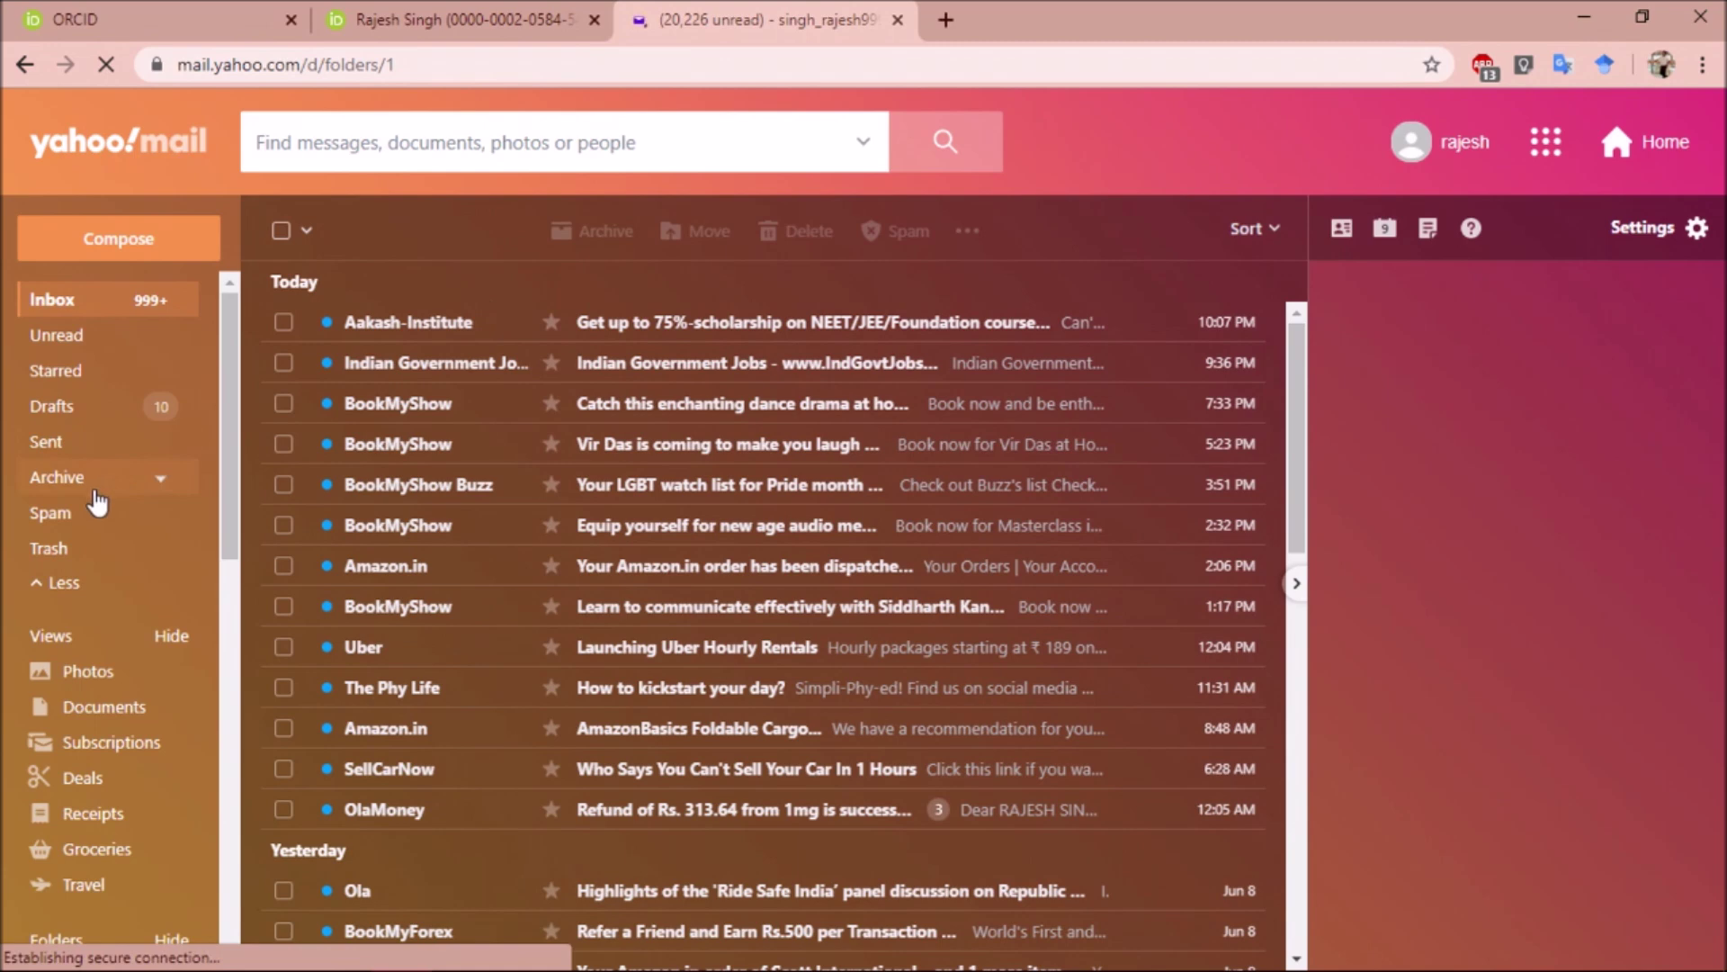
{"action": "left_click", "coordinate": [60, 518]}
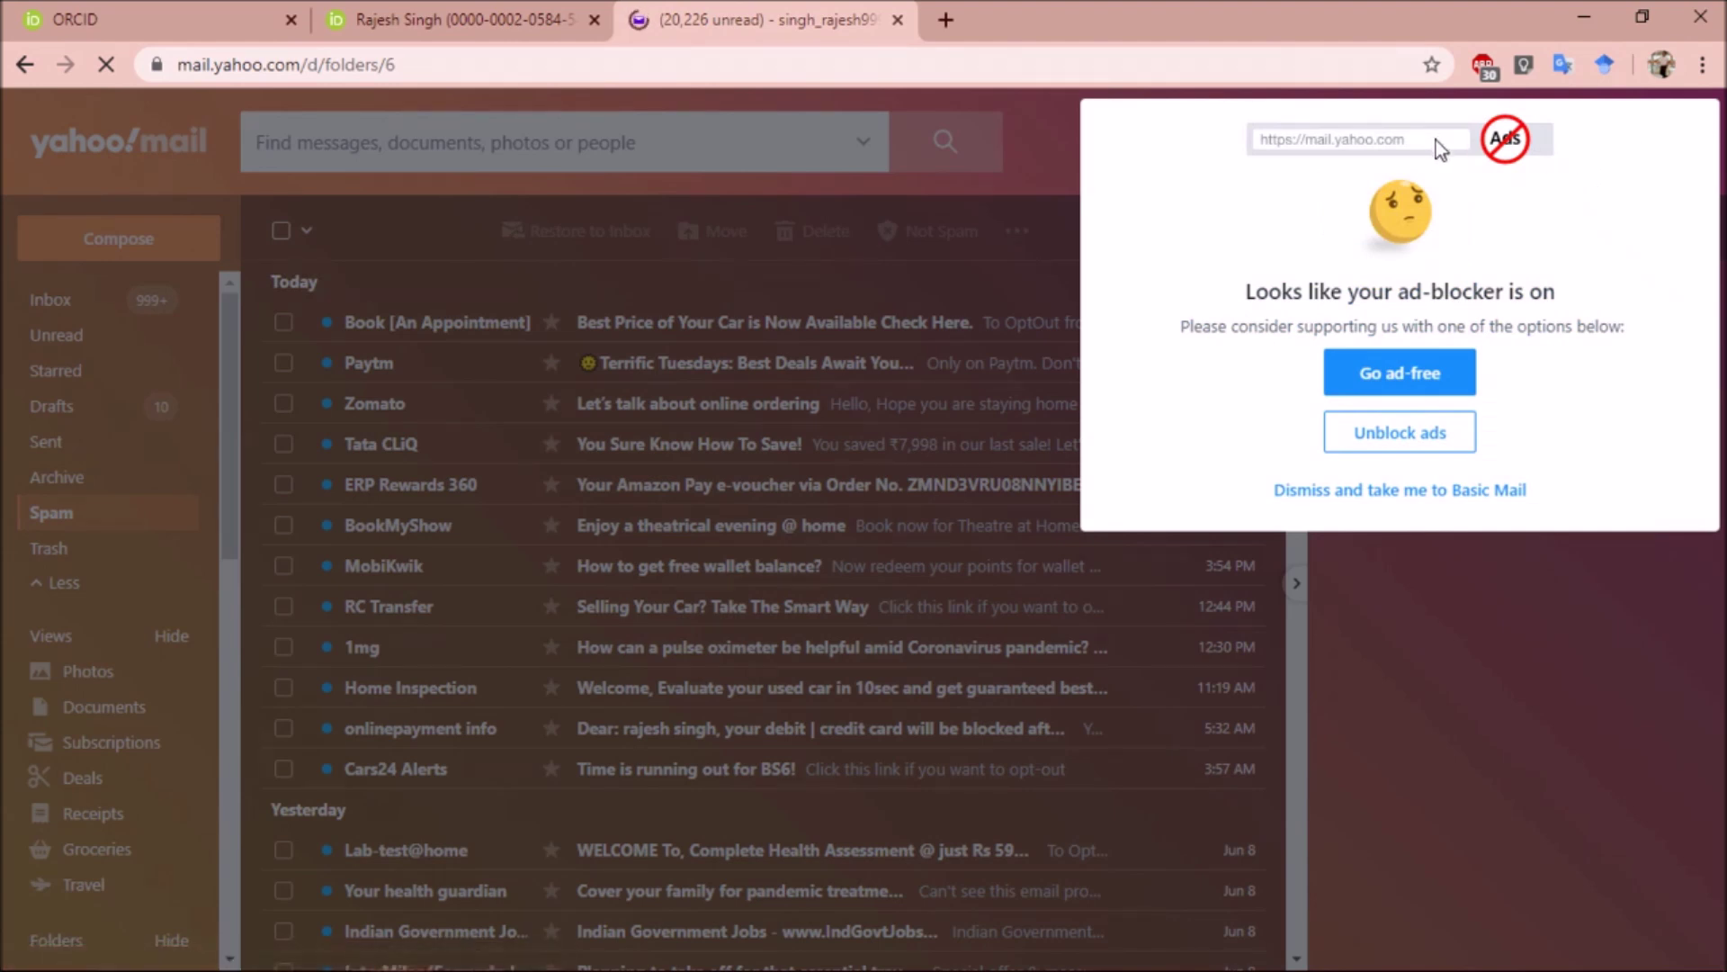
{"action": "left_click", "coordinate": [1326, 491]}
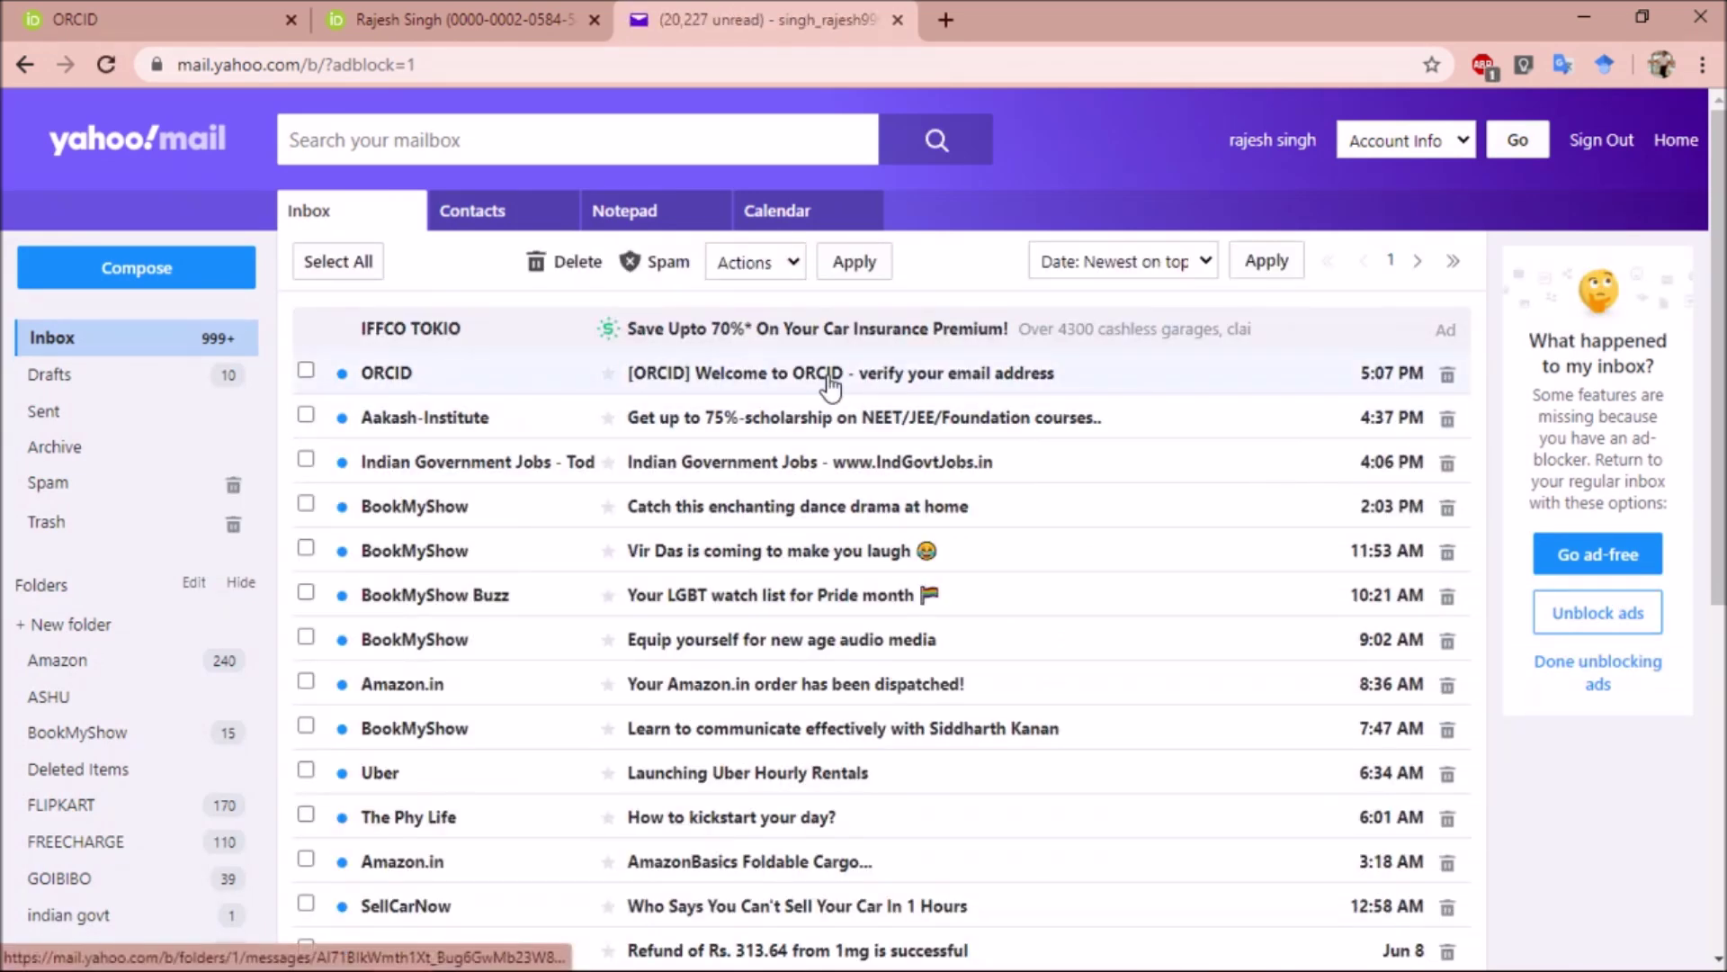
{"action": "left_click", "coordinate": [831, 387]}
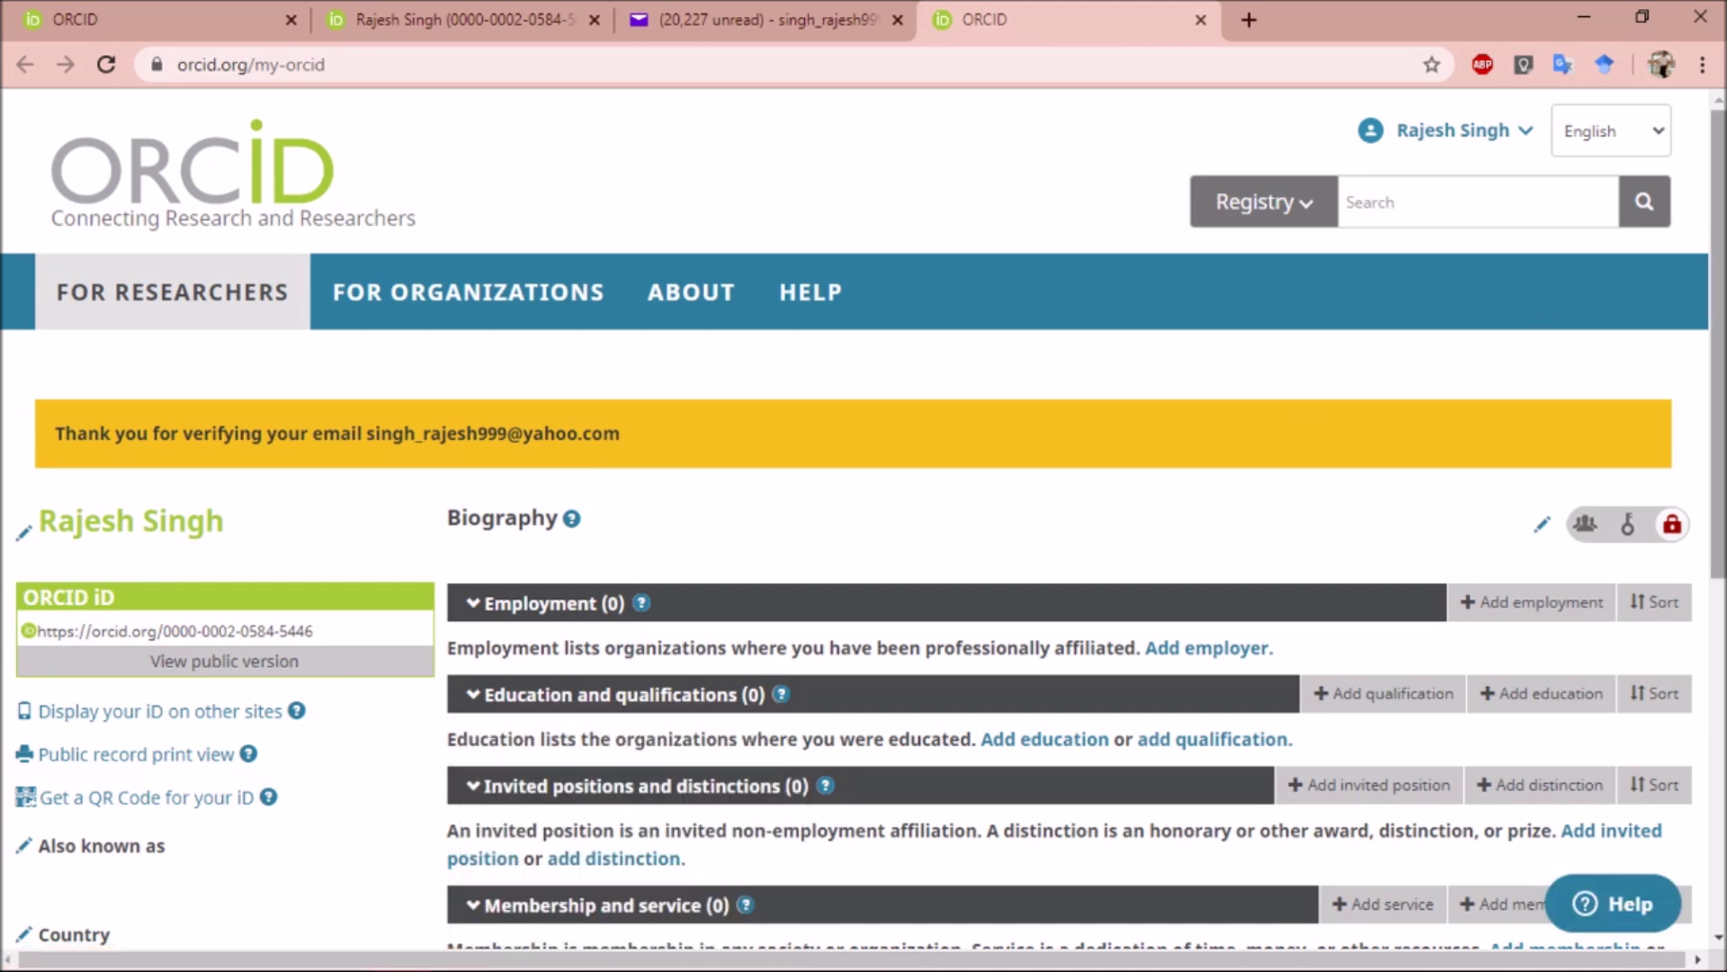
Scroll through the verified record's sections, then start a new Employment entry
{"action": "scroll", "coordinate": [1544, 387], "scroll_direction": "down", "scroll_amount": 3}
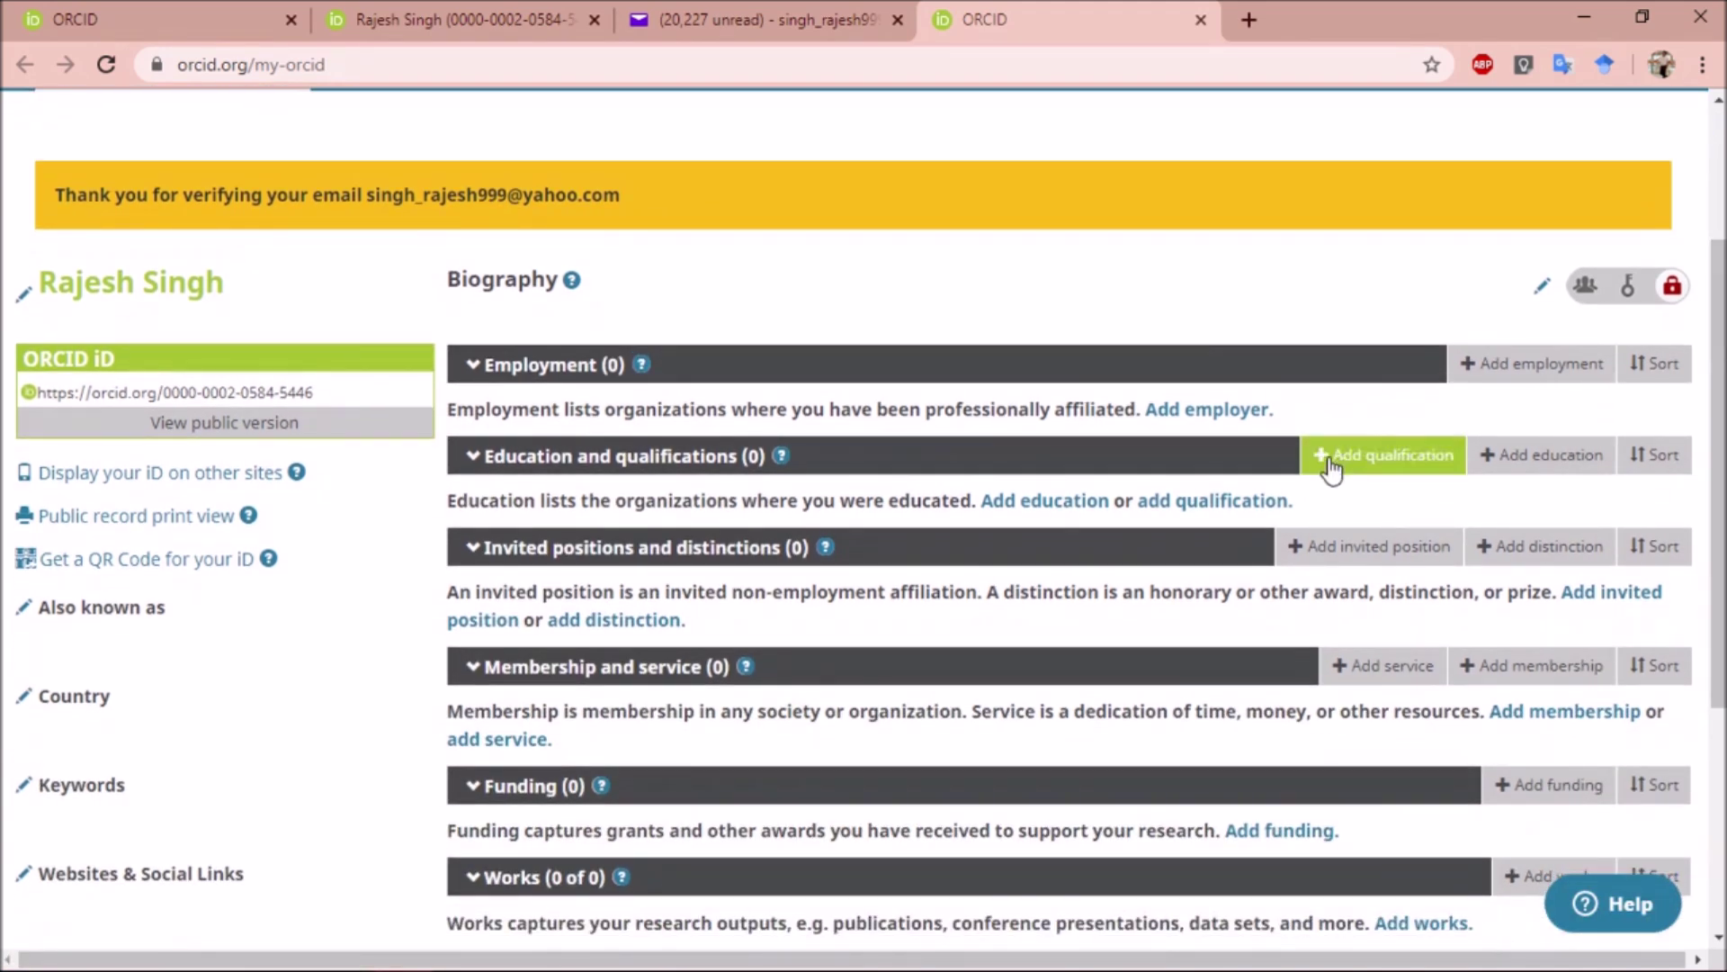
{"action": "mouse_move", "coordinate": [1645, 474]}
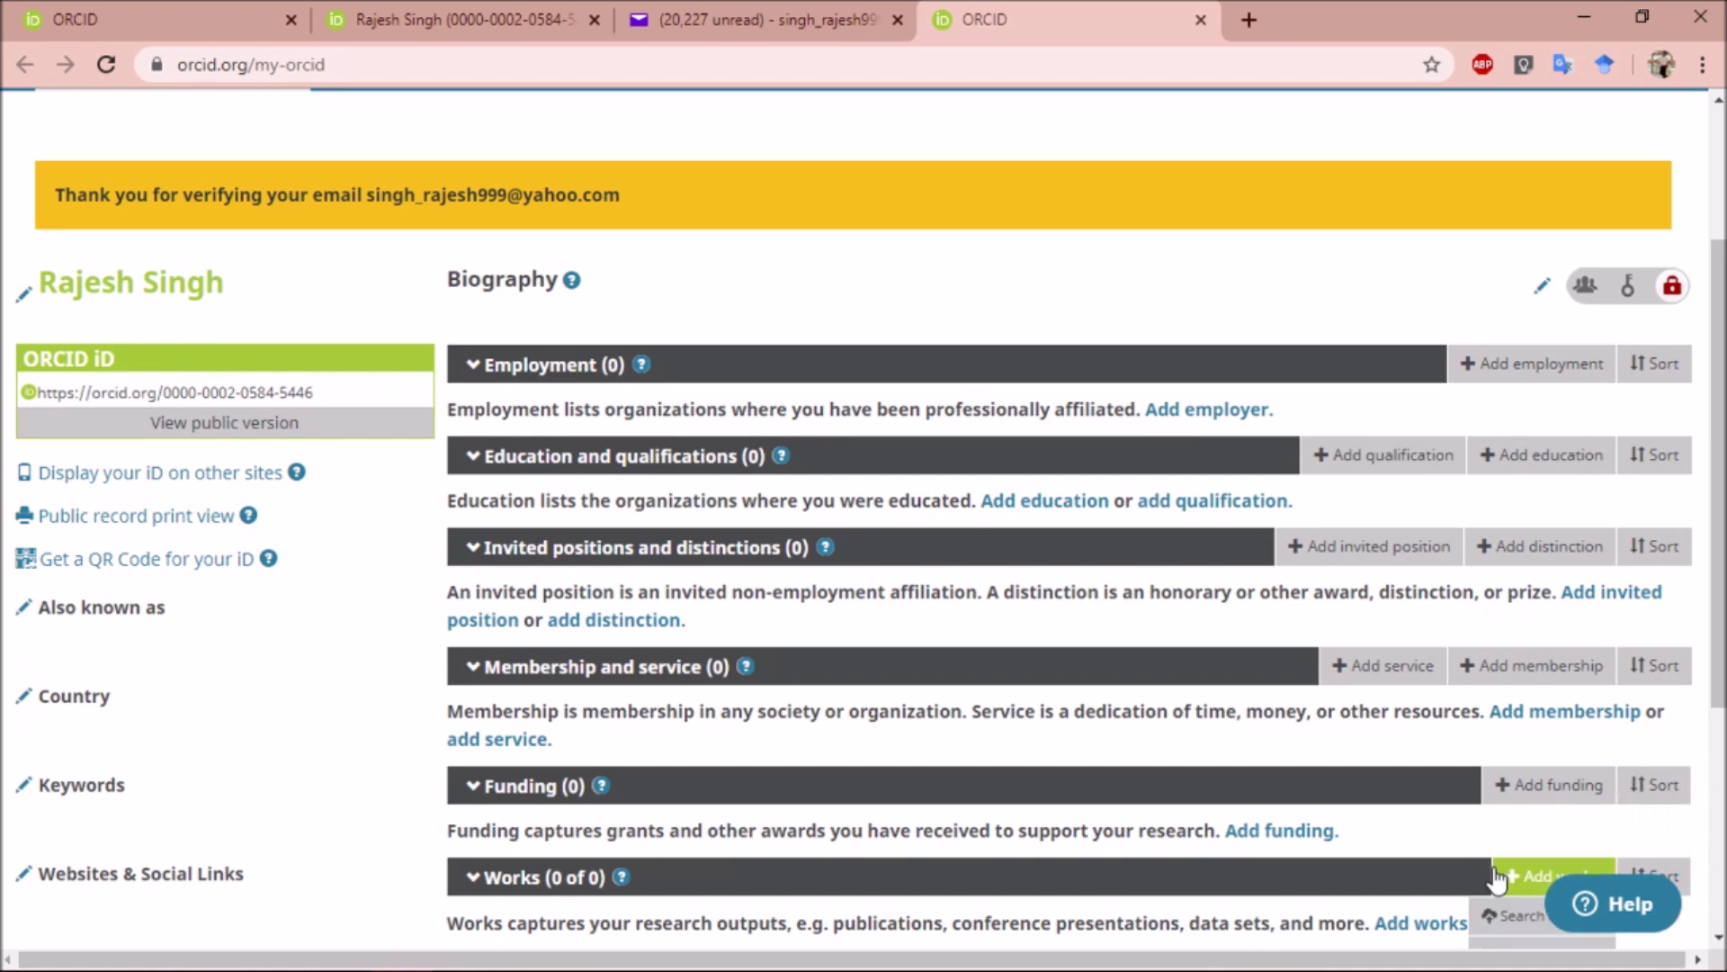
{"action": "scroll", "coordinate": [1595, 853], "scroll_direction": "down", "scroll_amount": 2}
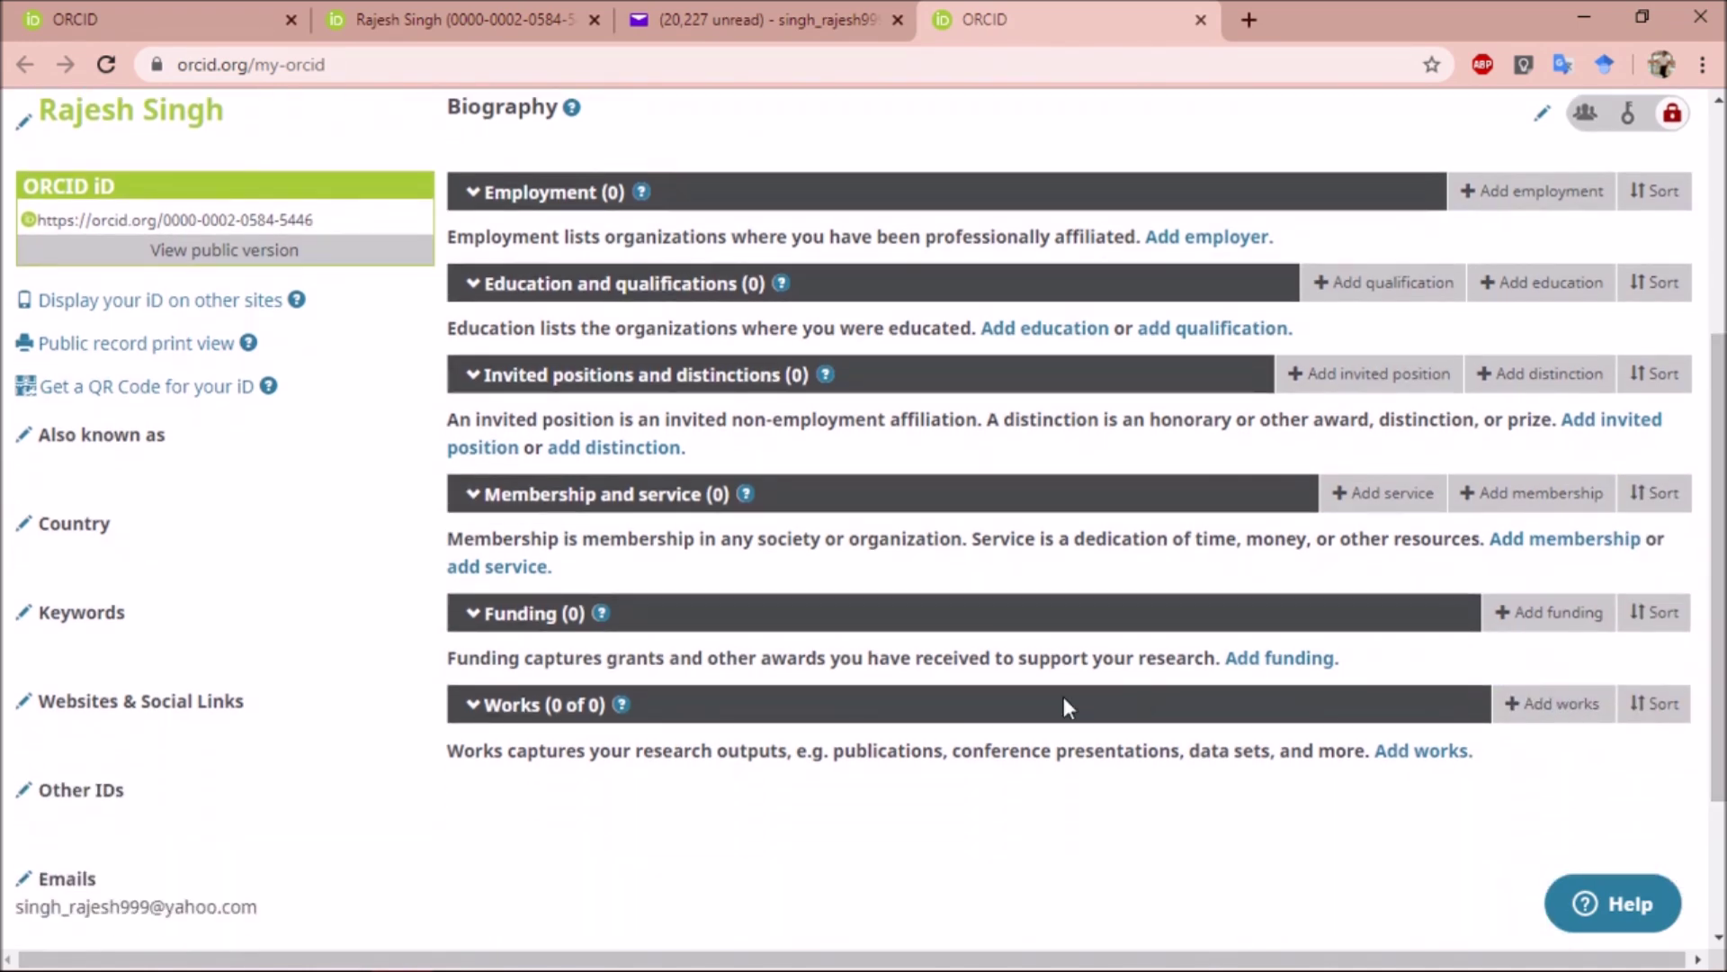
{"action": "scroll", "coordinate": [1428, 681], "scroll_direction": "down", "scroll_amount": 2}
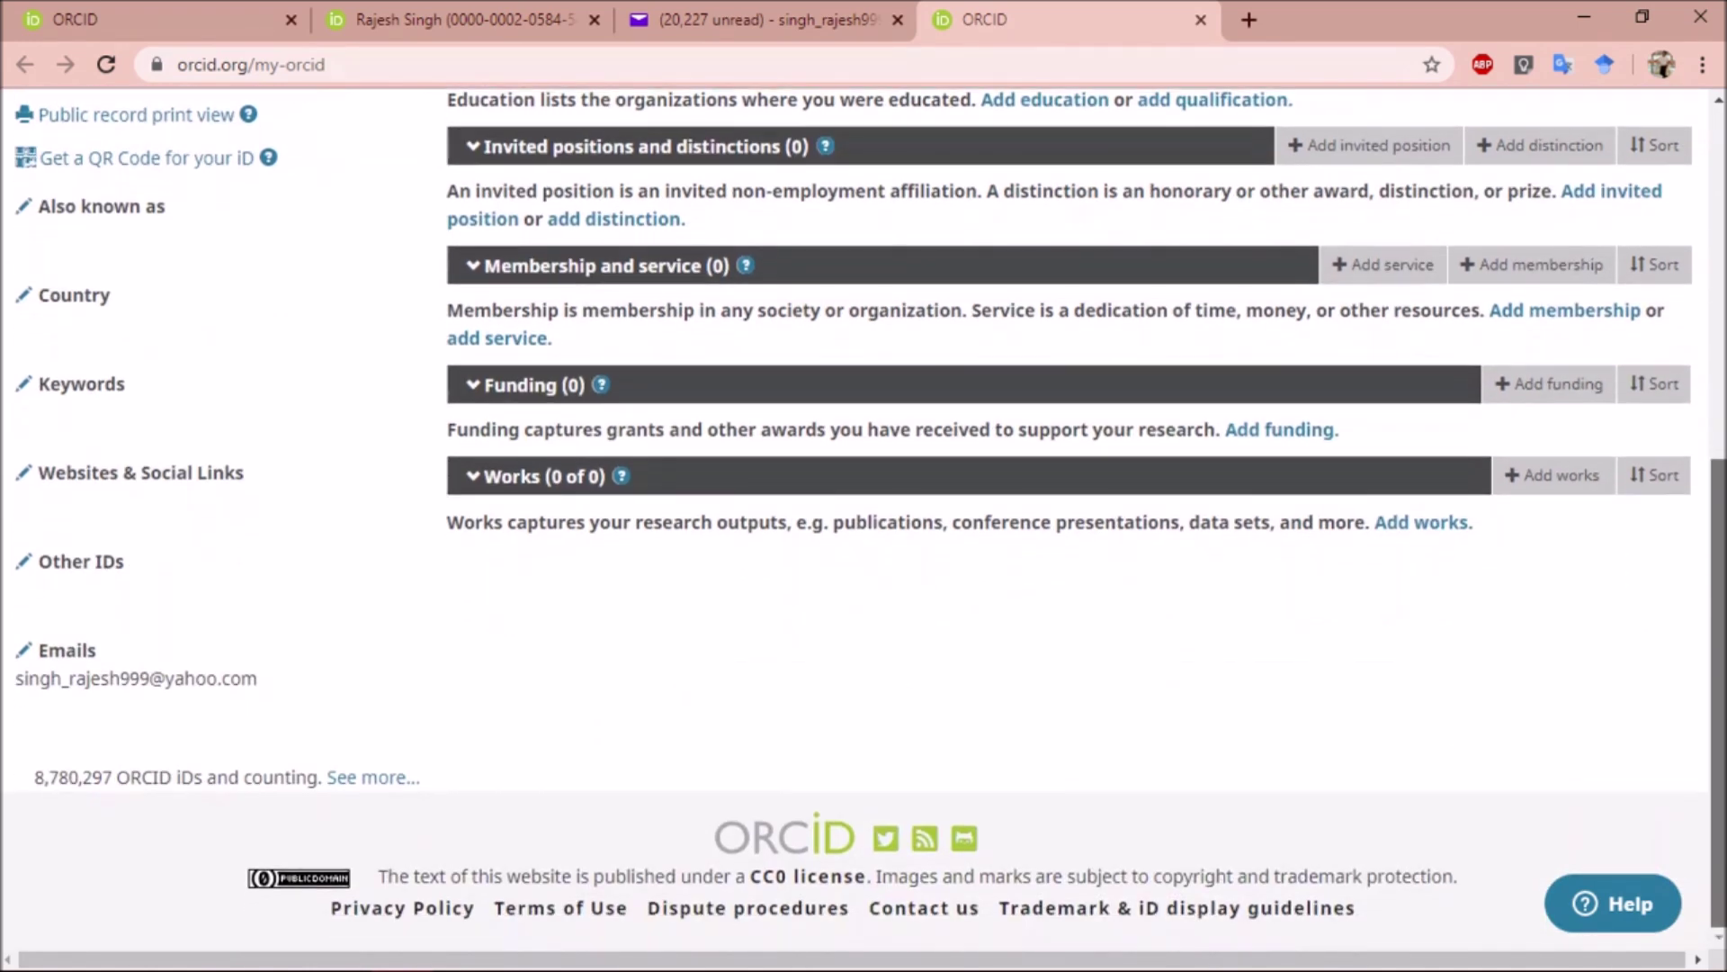
{"action": "scroll", "coordinate": [628, 776], "scroll_direction": "up", "scroll_amount": 1}
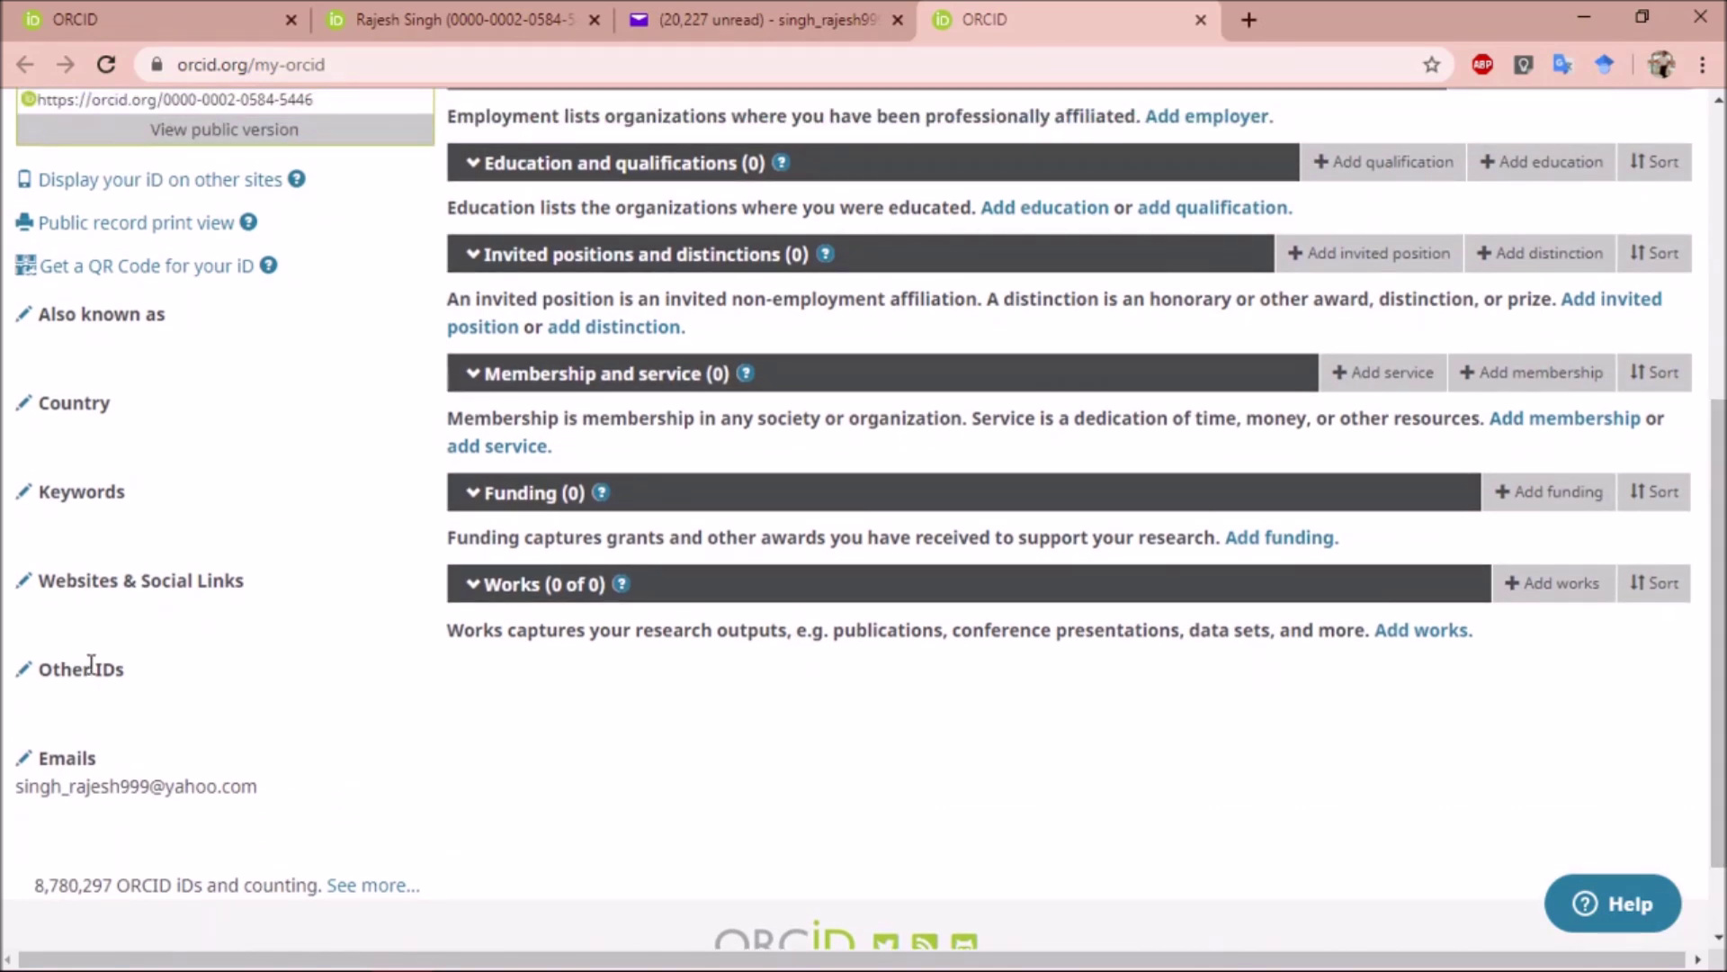
{"action": "scroll", "coordinate": [1717, 495], "scroll_direction": "up", "scroll_amount": 2}
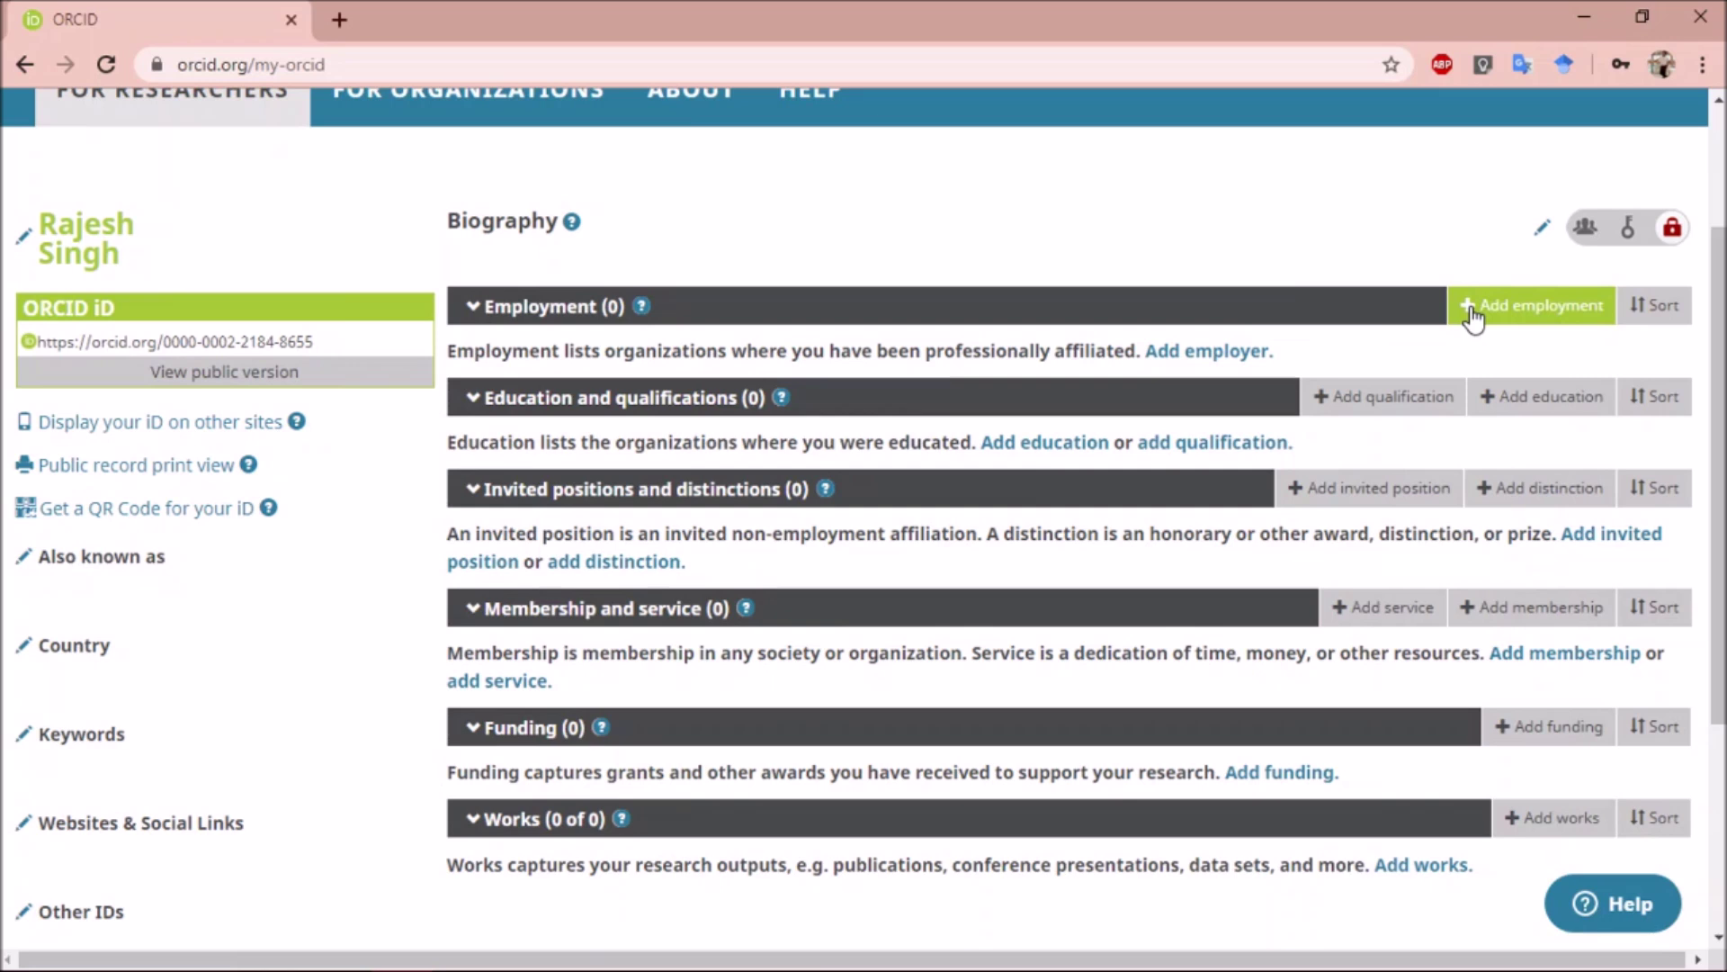
{"action": "left_click", "coordinate": [1473, 310]}
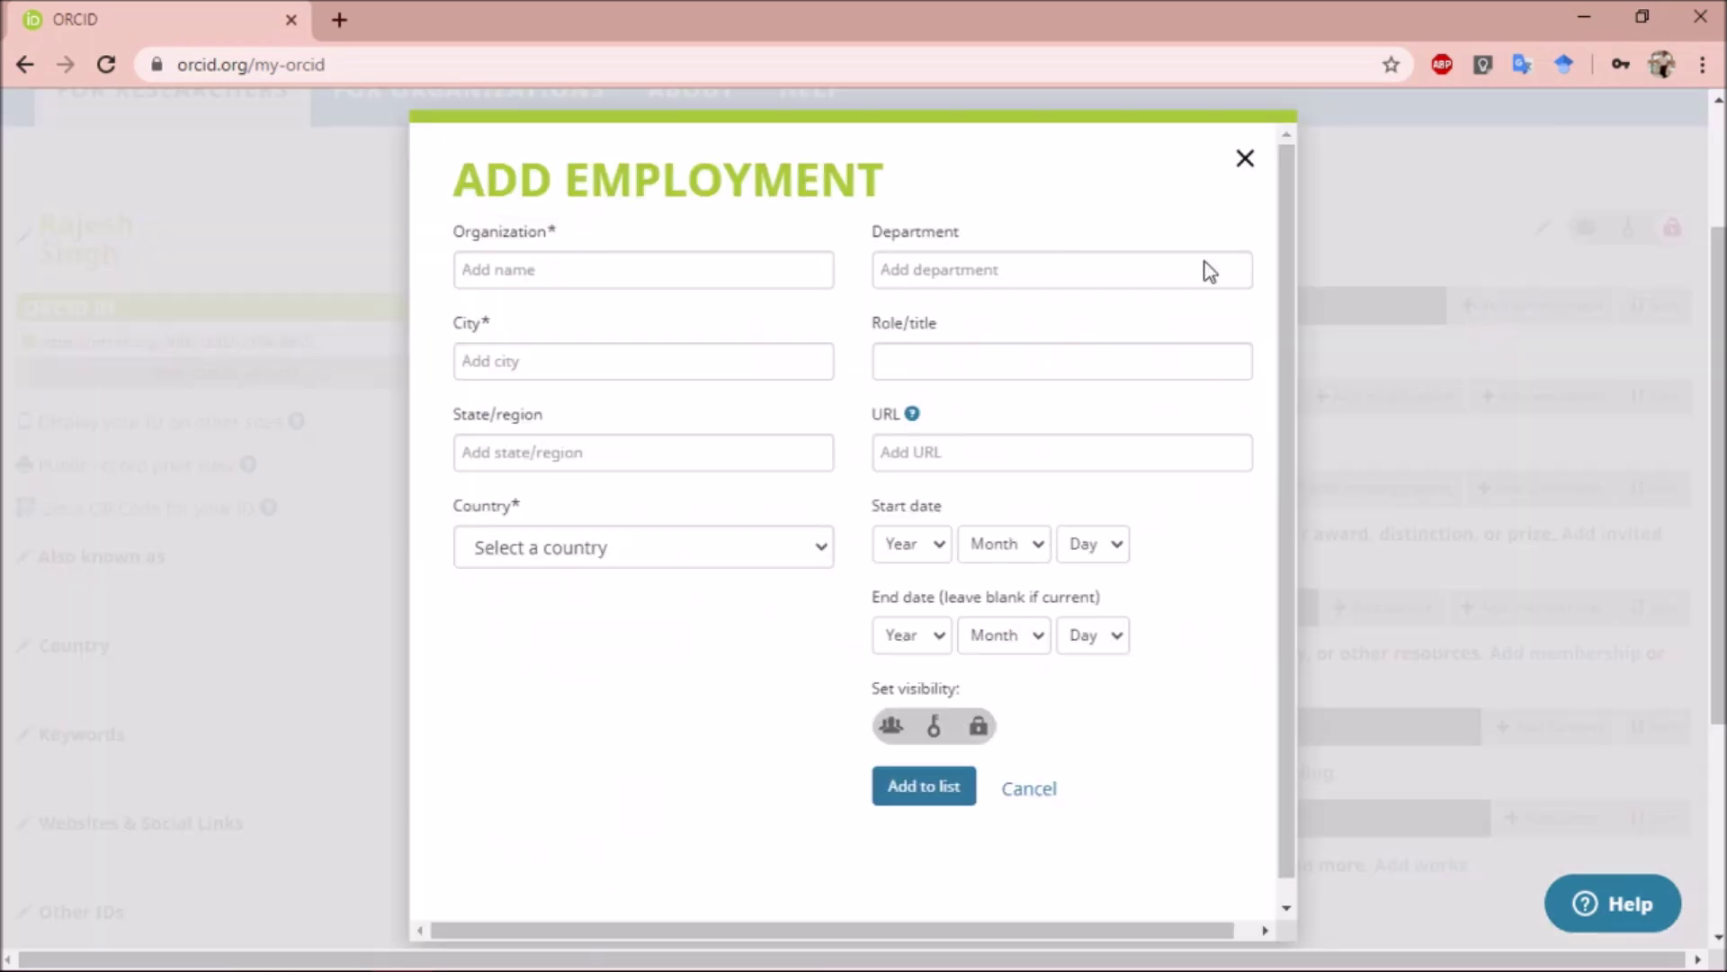
Enter Ramanujan College, University of Delhi, Mathematics department, New Delhi, Delhi, and paste the college website
{"action": "type", "text": "RAMA"}
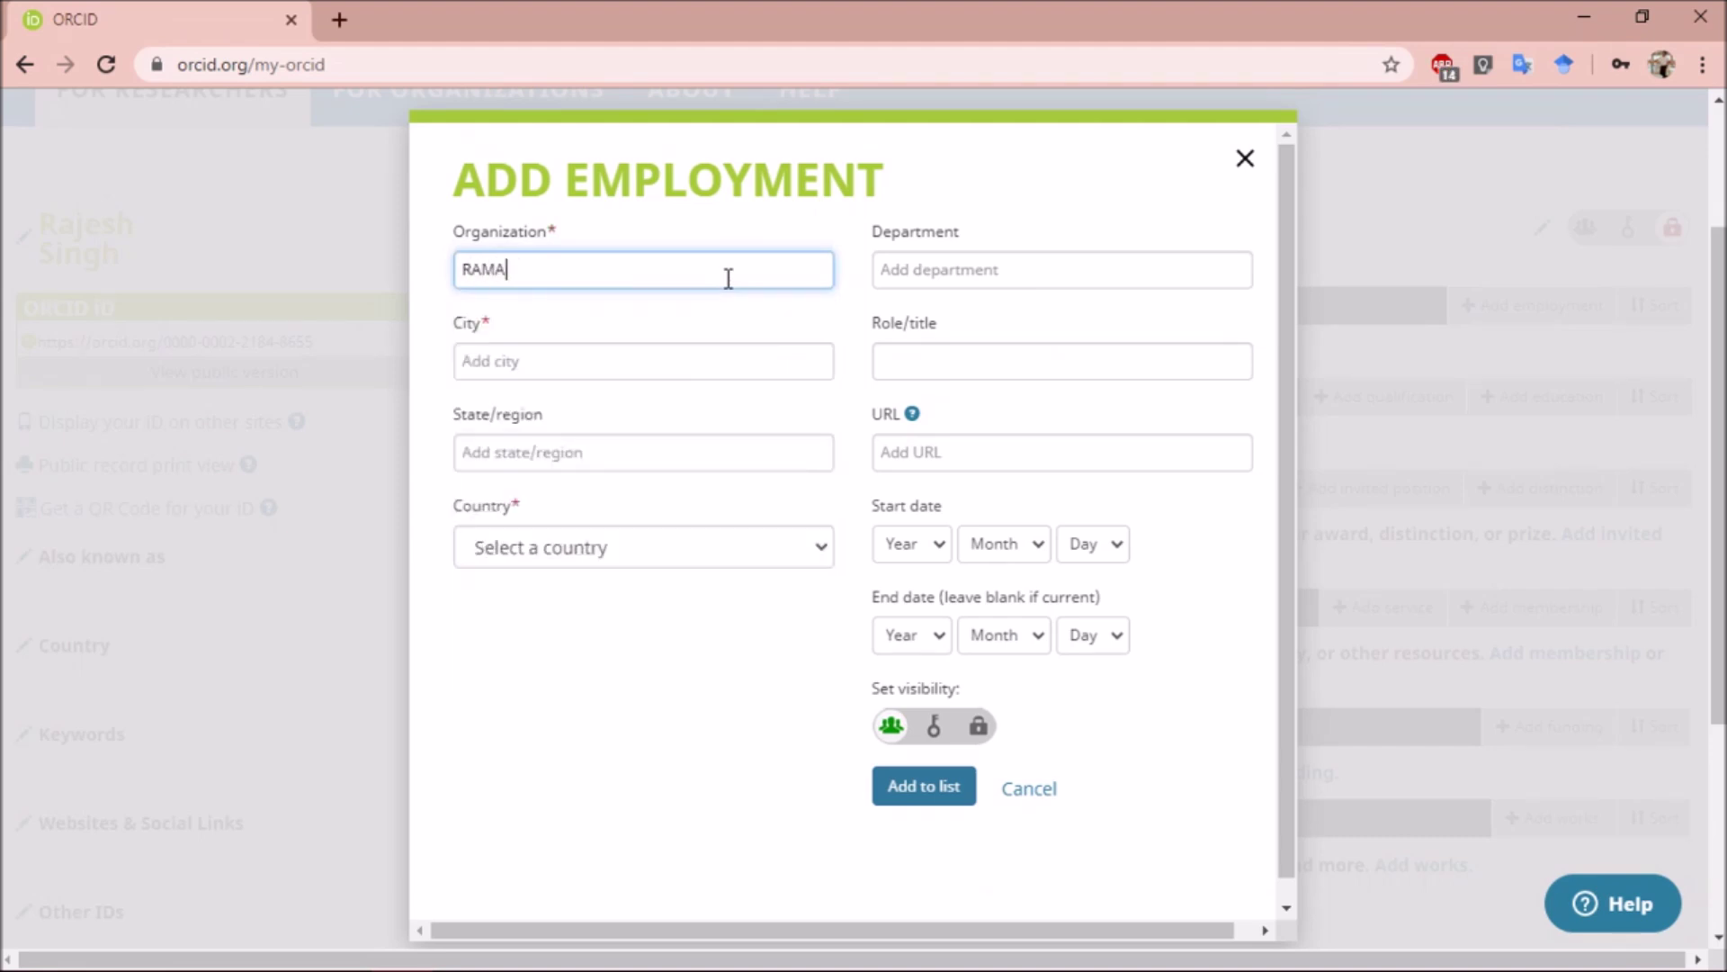
{"action": "type", "text": "NUJAN COLLEGE, UNIVERSITY OF DELHI"}
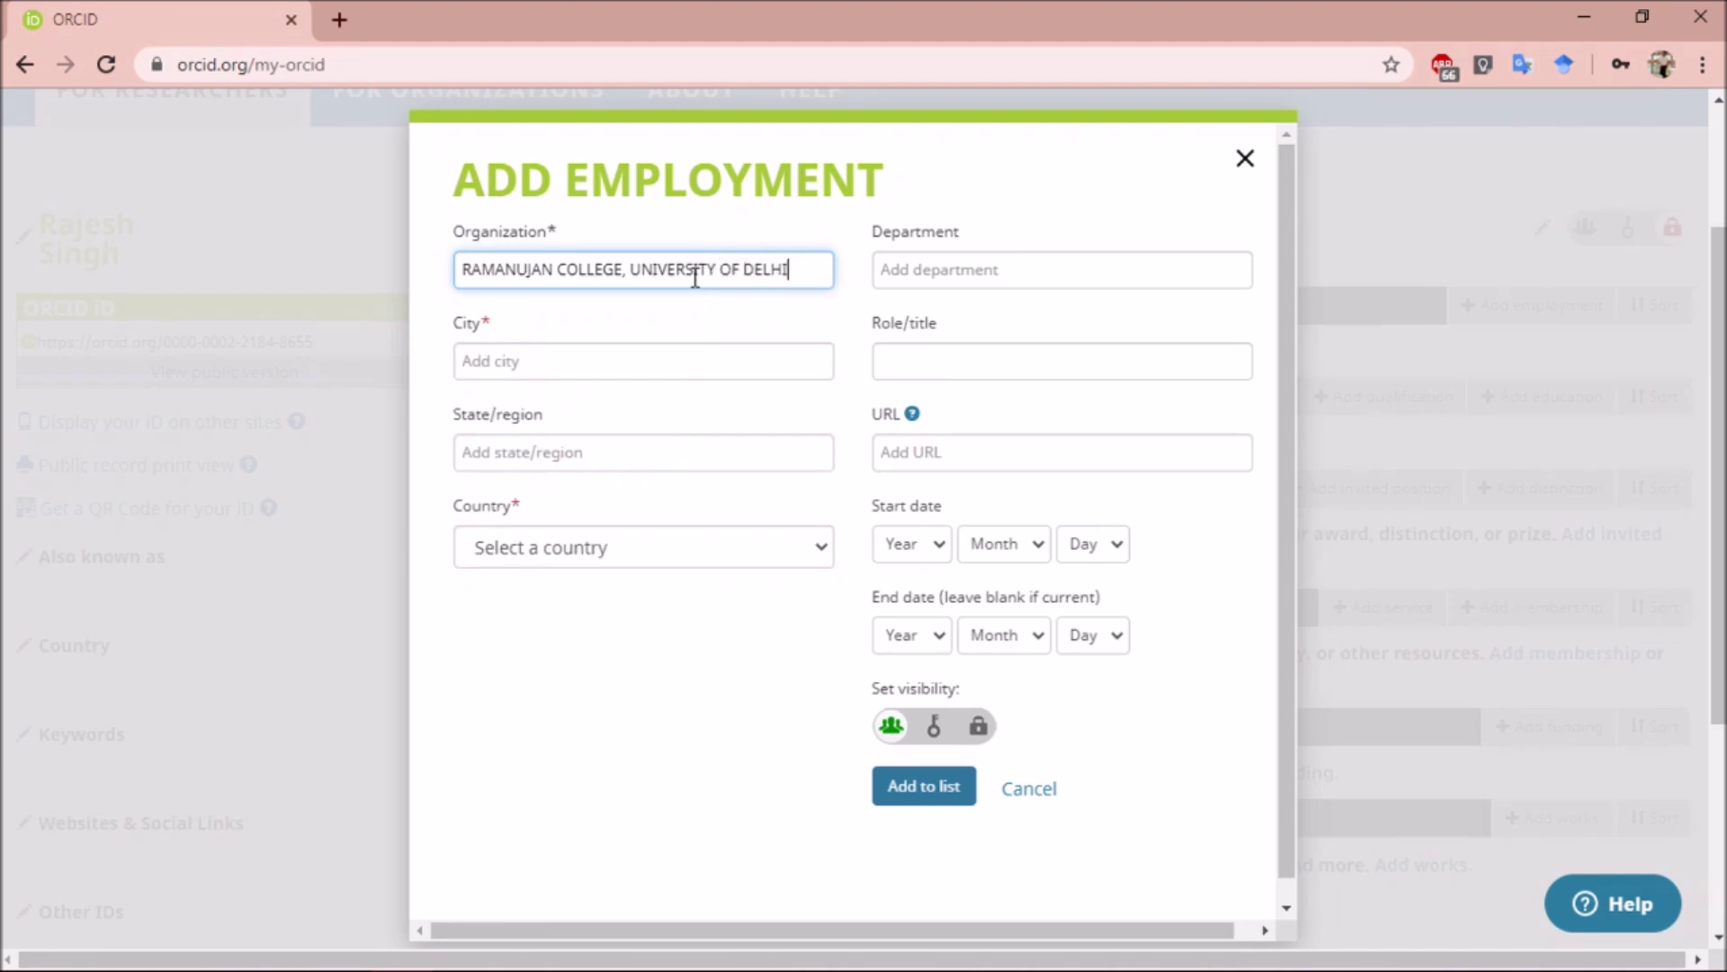
{"action": "left_click", "coordinate": [994, 263]}
{"action": "type", "text": "MATHEMT"}
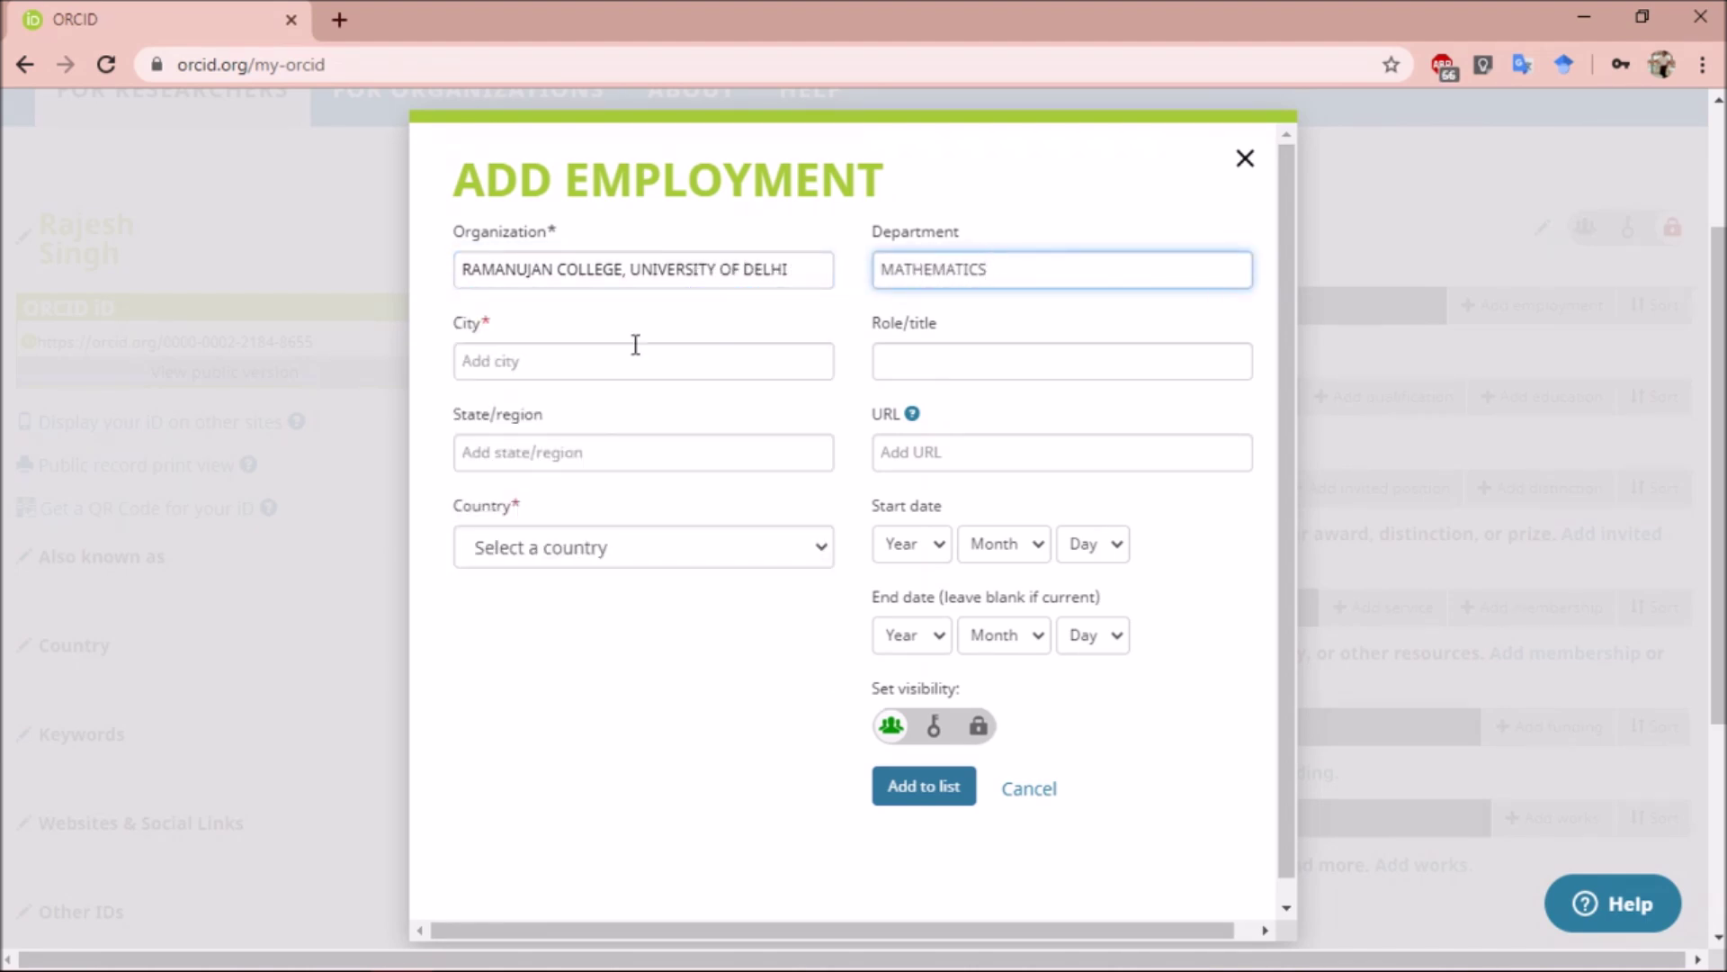
{"action": "left_click", "coordinate": [618, 358]}
{"action": "type", "text": "NEW DELHI"}
{"action": "left_click", "coordinate": [925, 368]}
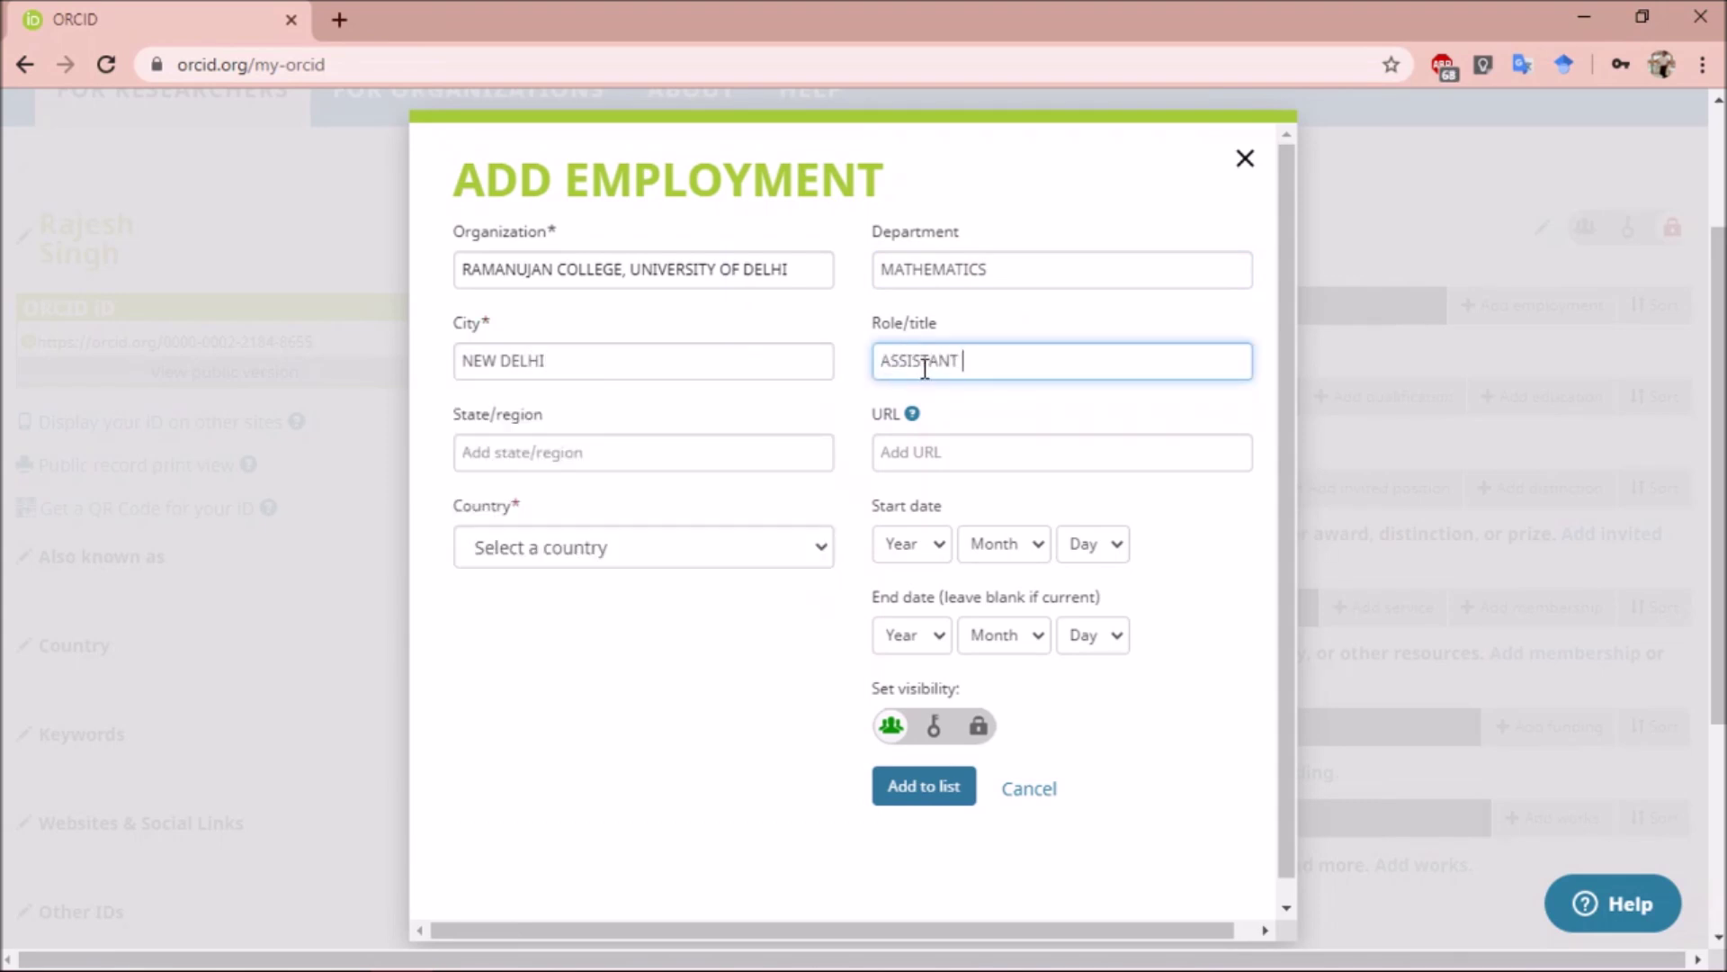
{"action": "left_click", "coordinate": [788, 444]}
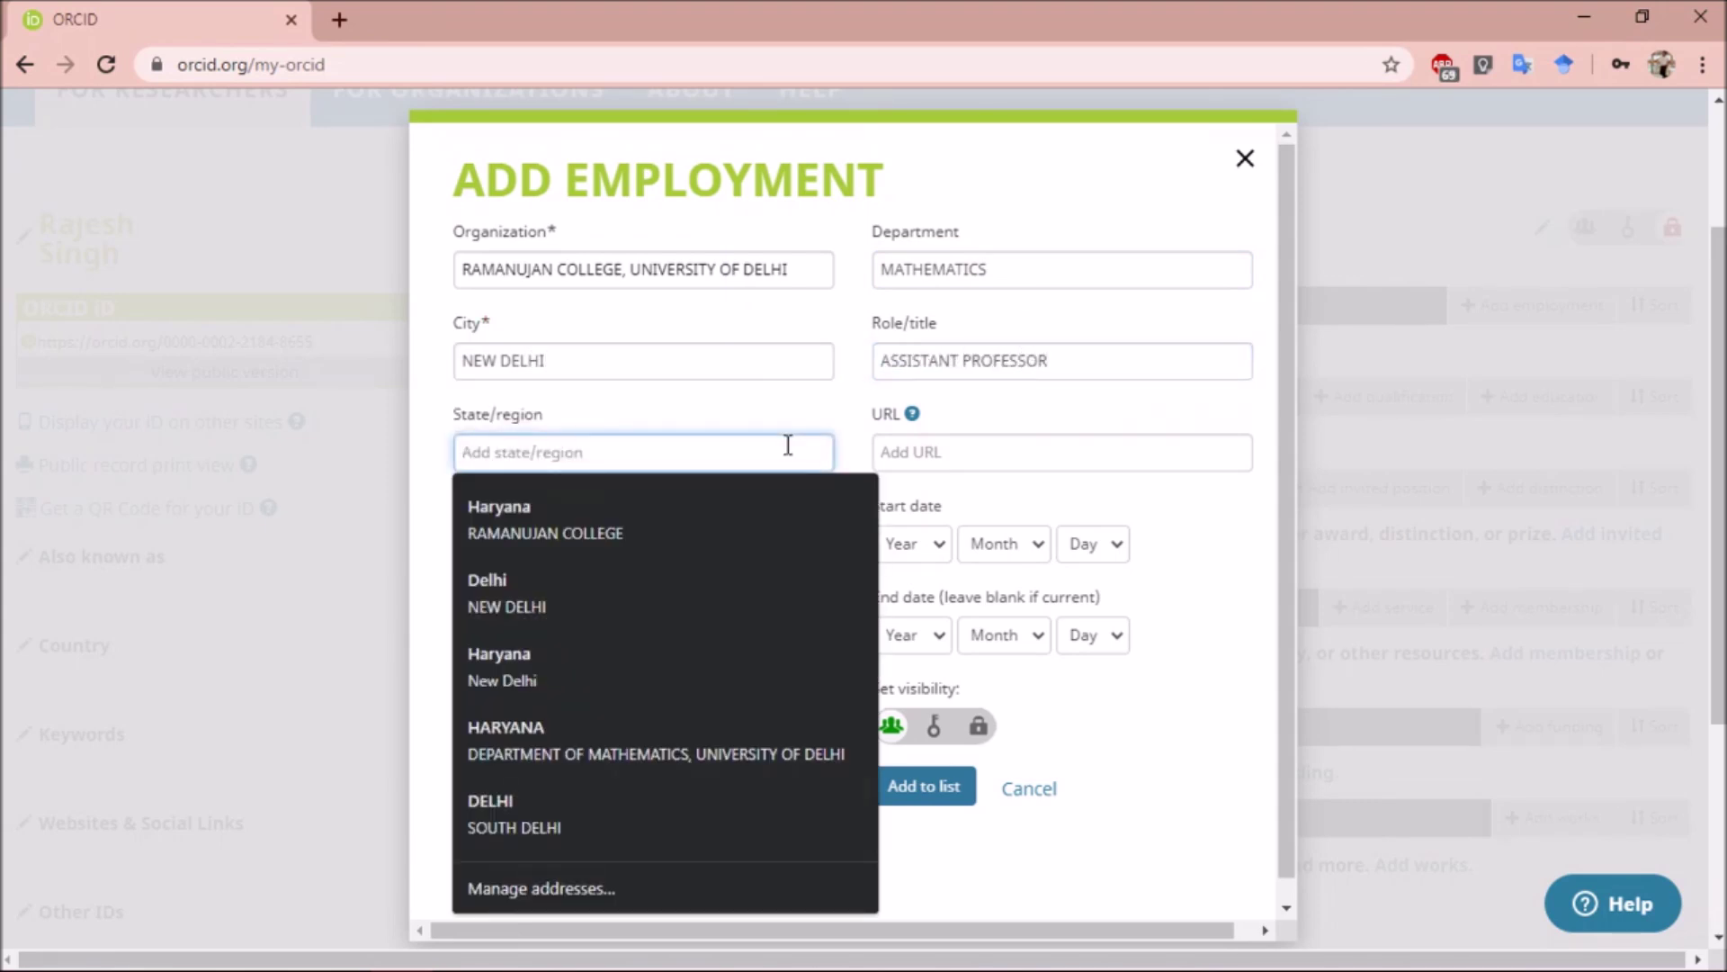
{"action": "type", "text": "DELHI"}
{"action": "left_click", "coordinate": [949, 441]}
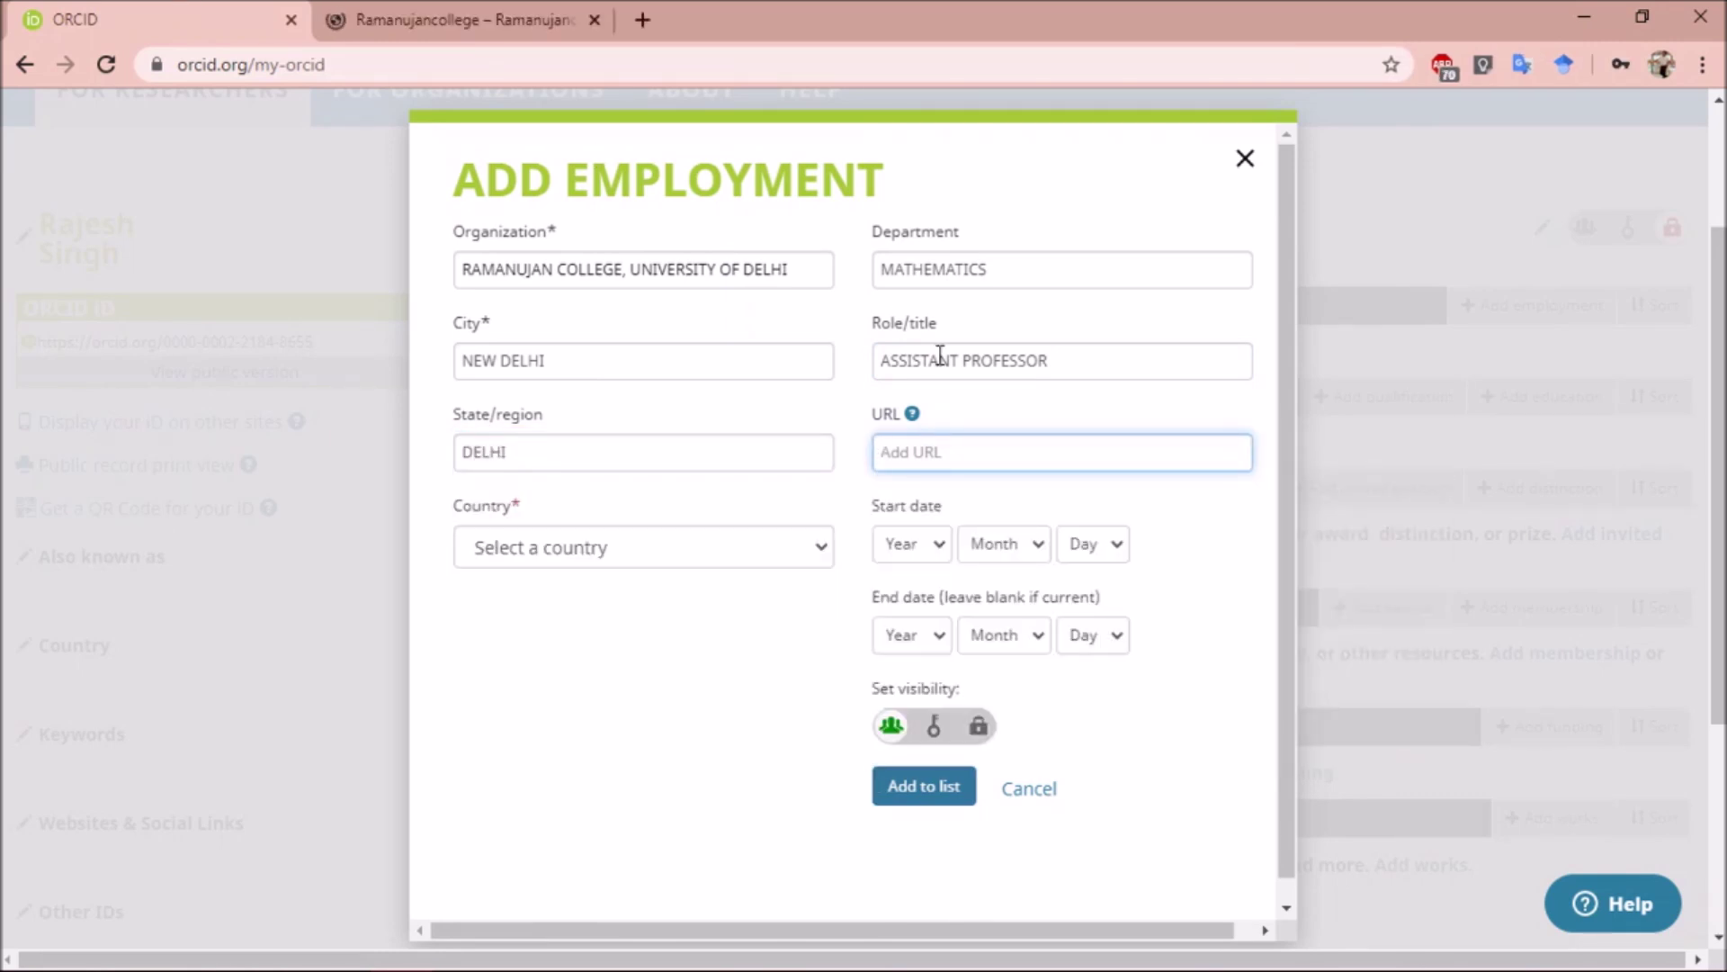
{"action": "type", "text": "https://ramanujancollege.ac.in/"}
Set country to India and start date 2017-07-20, then add the employment to the record
{"action": "left_click", "coordinate": [597, 564]}
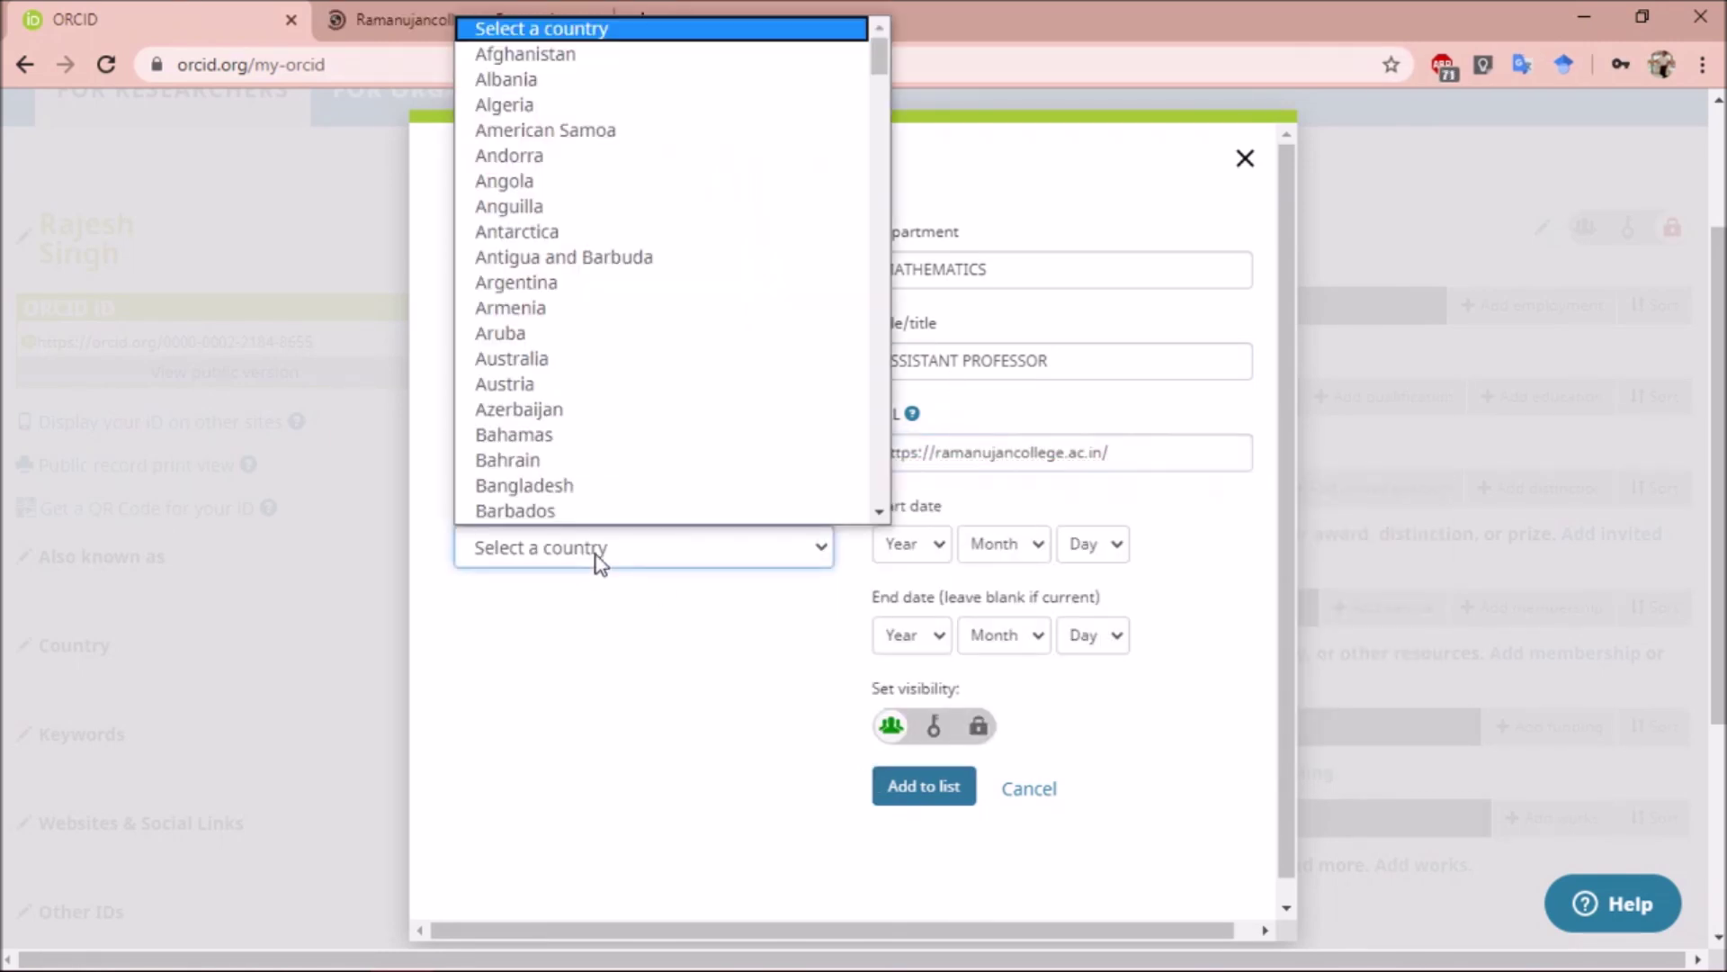
{"action": "type", "text": "i"}
{"action": "scroll", "coordinate": [644, 499], "scroll_direction": "down", "scroll_amount": 2}
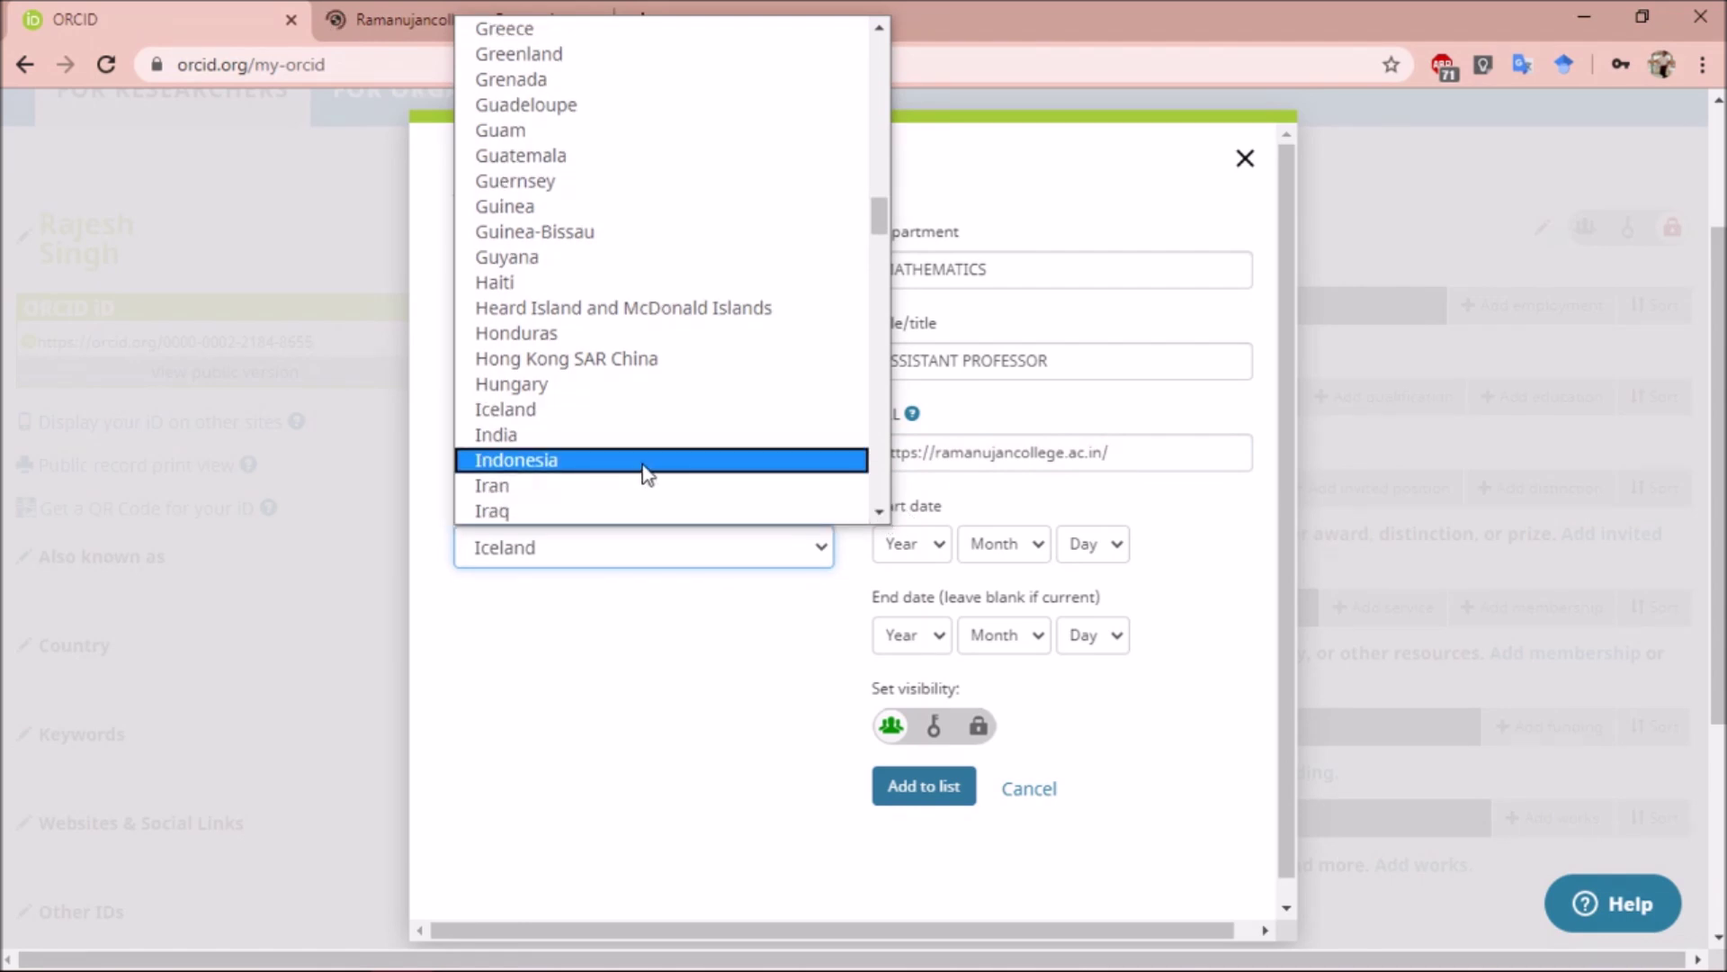
{"action": "left_click", "coordinate": [644, 449]}
{"action": "left_click", "coordinate": [945, 545]}
{"action": "left_click", "coordinate": [909, 208]}
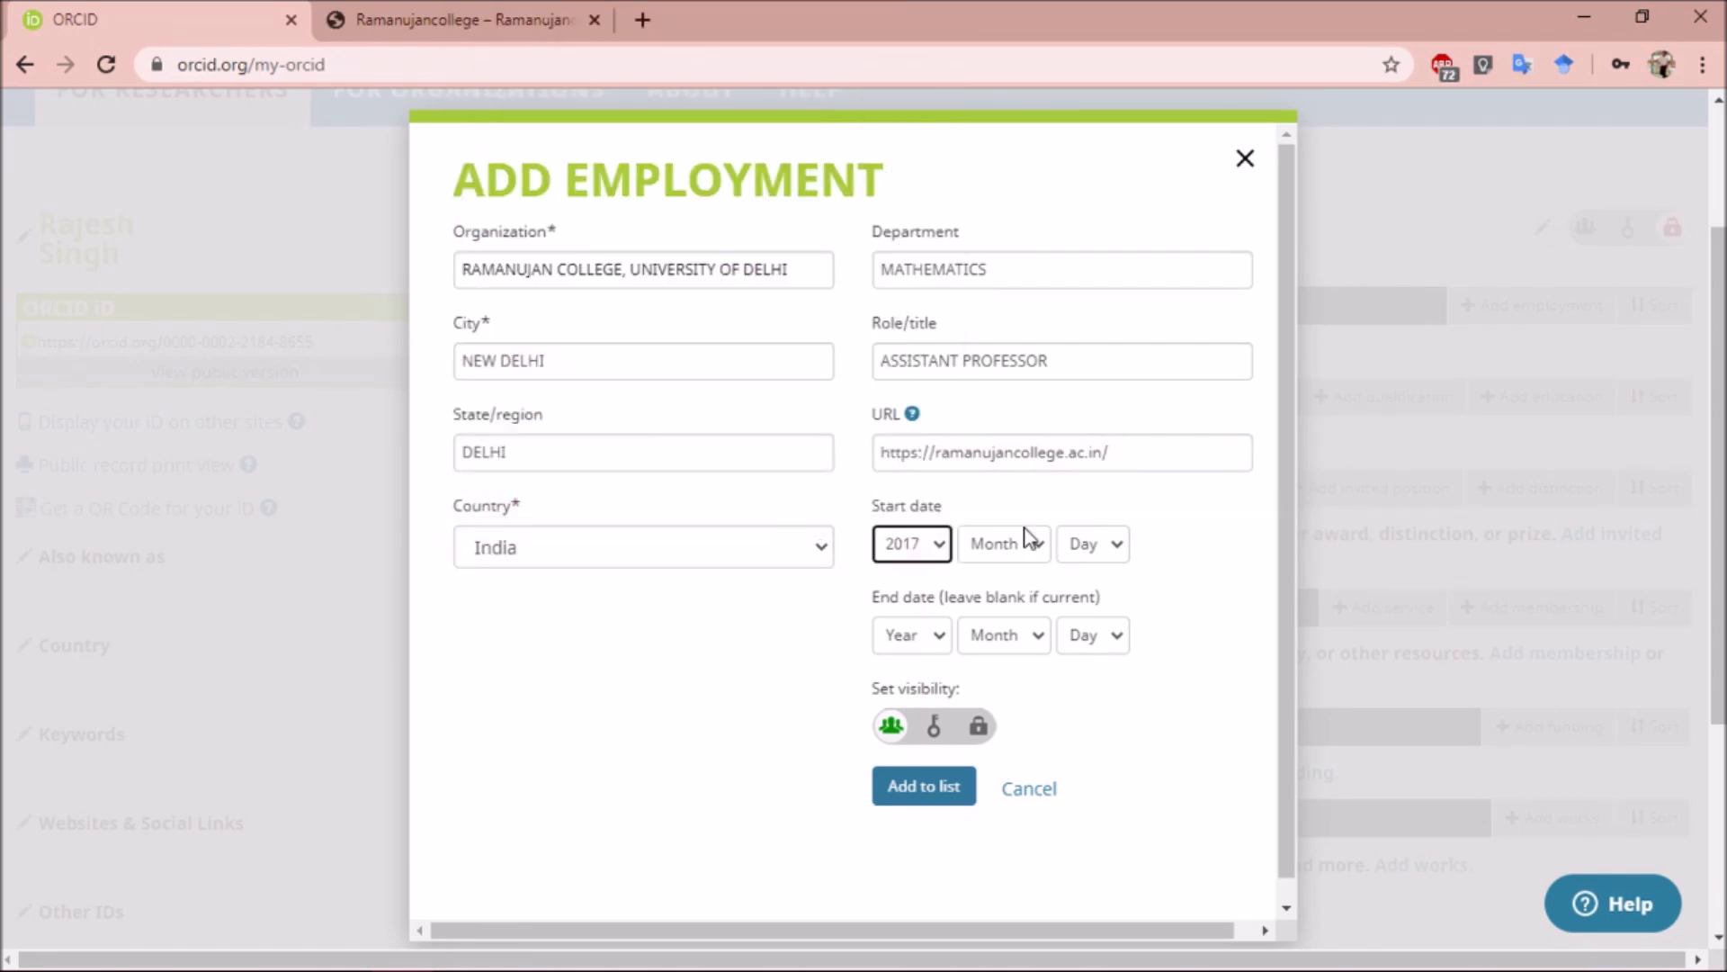
{"action": "left_click", "coordinate": [1024, 545]}
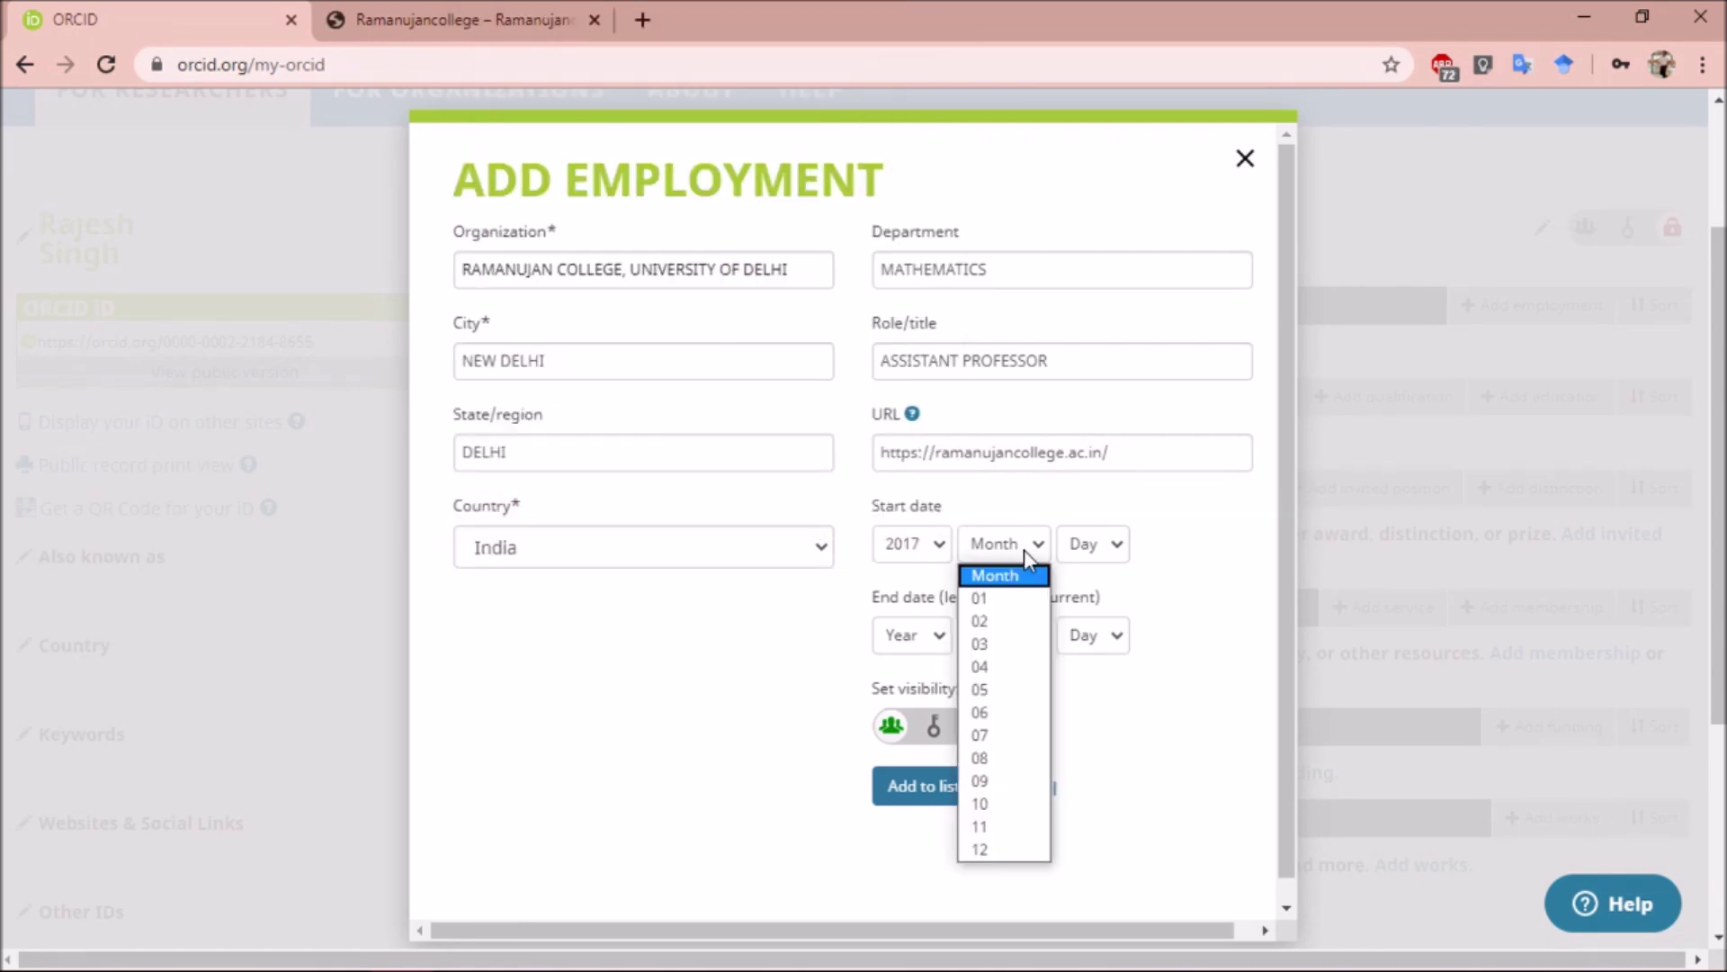
{"action": "left_click", "coordinate": [1026, 734]}
{"action": "left_click", "coordinate": [1117, 547]}
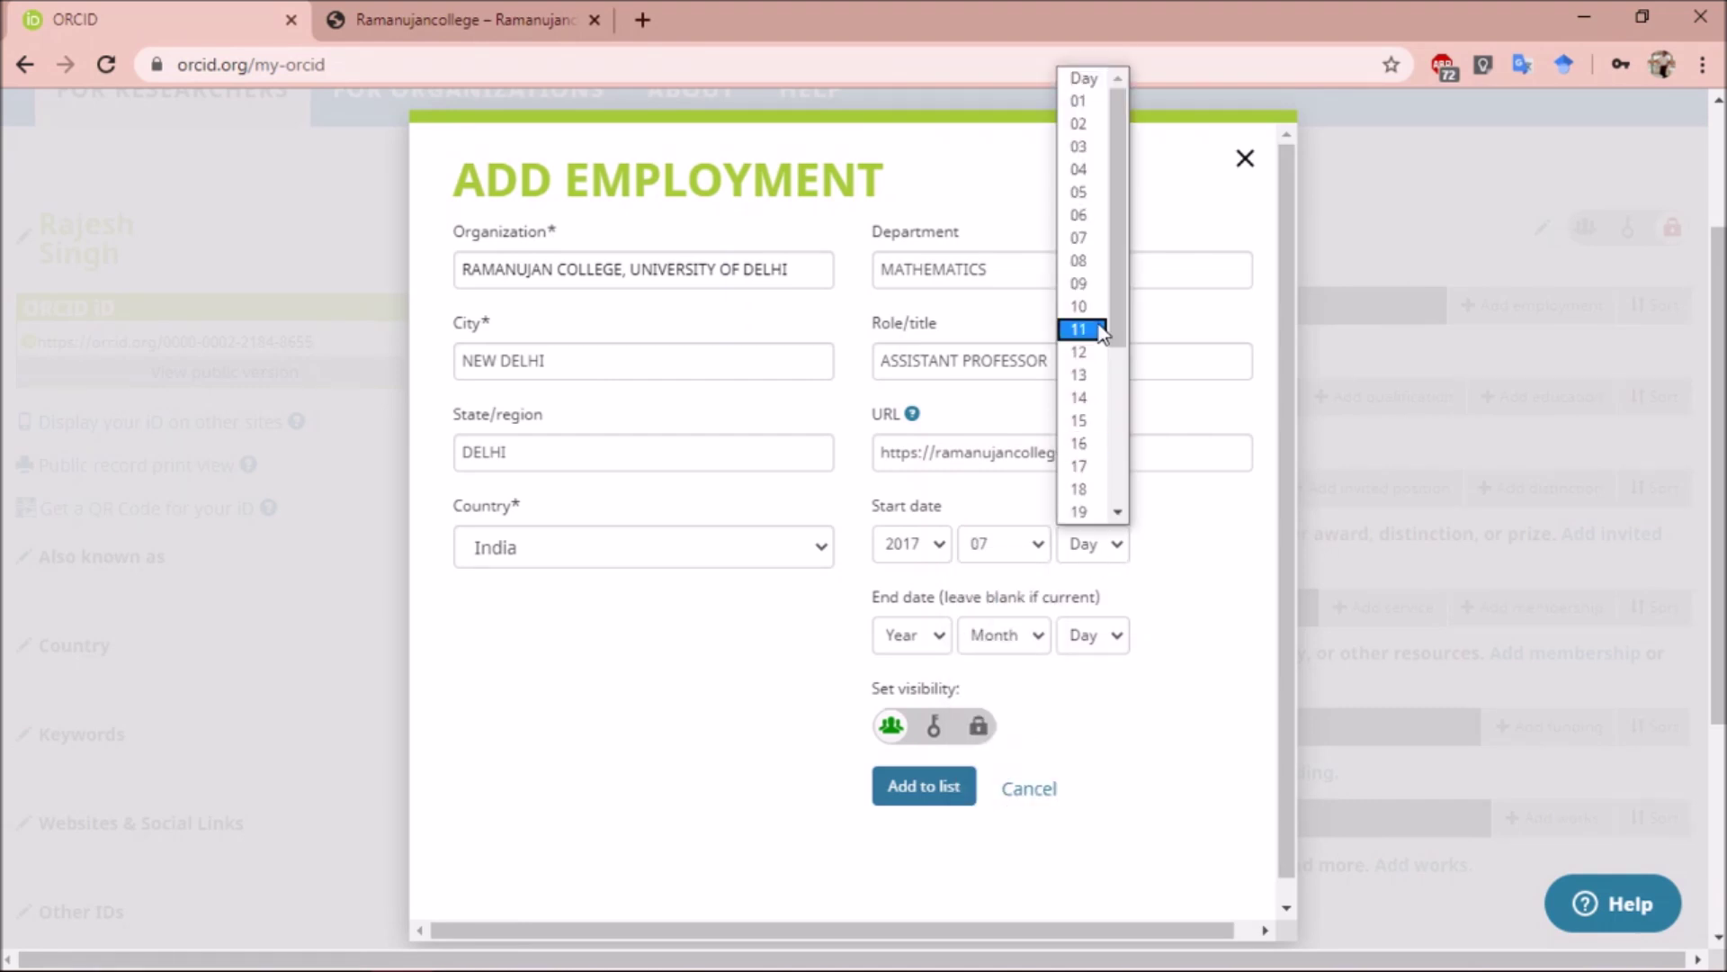
{"action": "left_click", "coordinate": [1117, 511]}
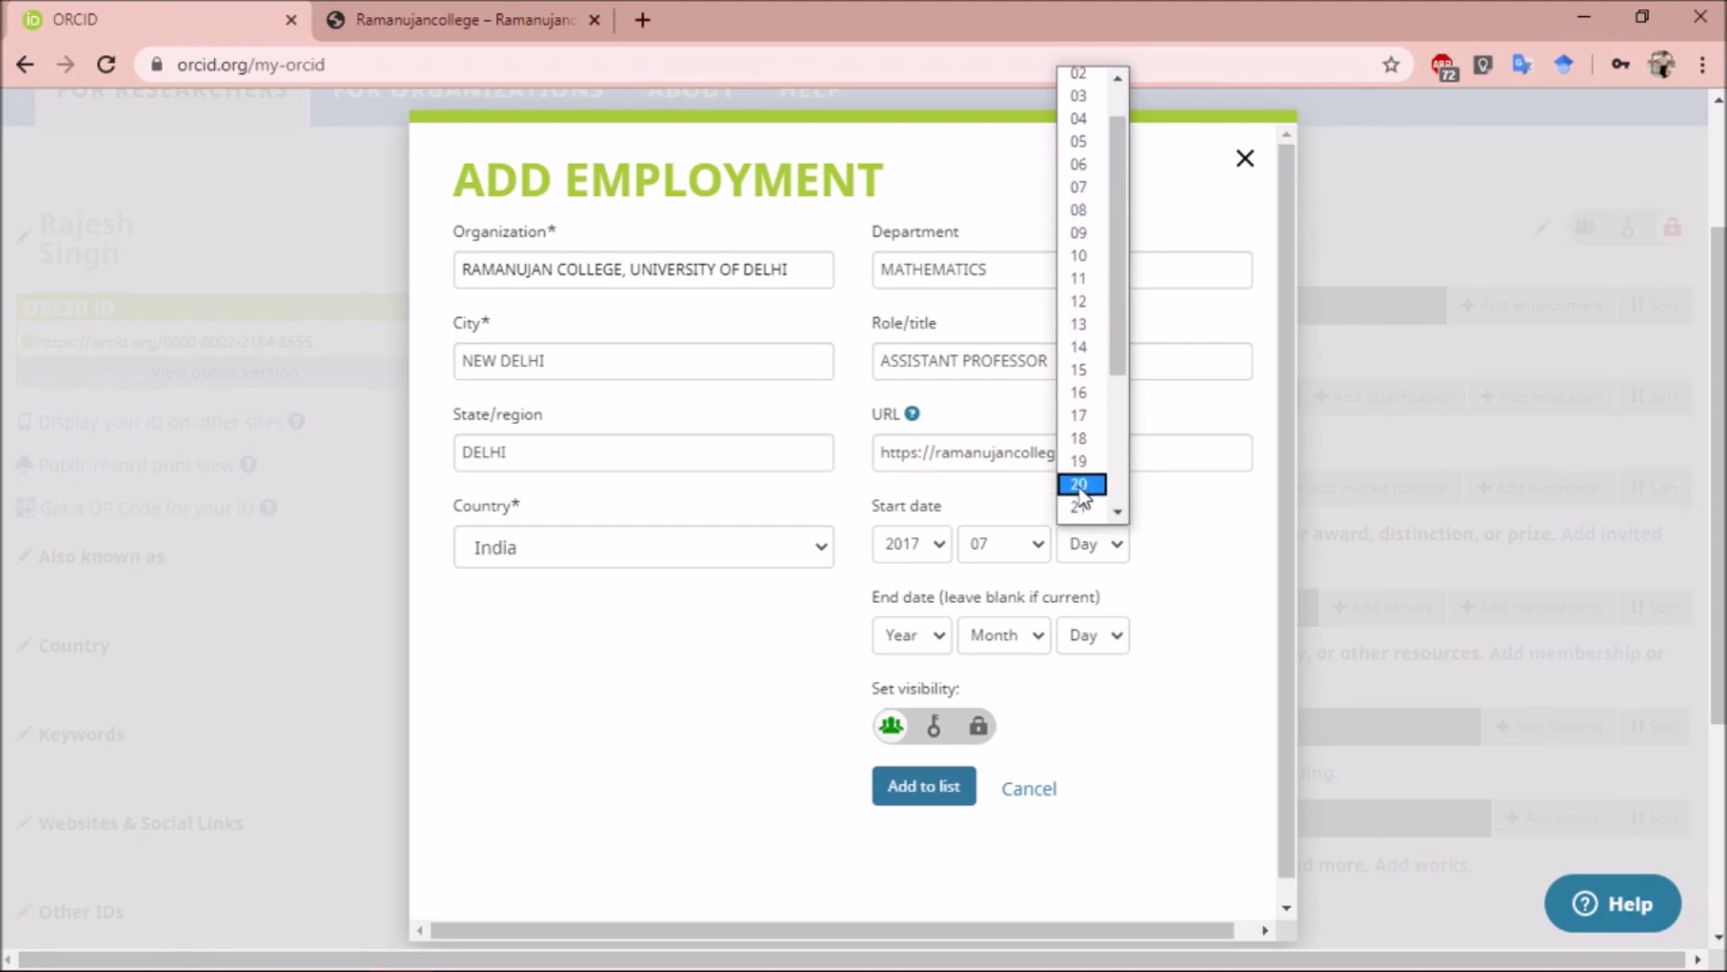
{"action": "left_click", "coordinate": [1081, 487]}
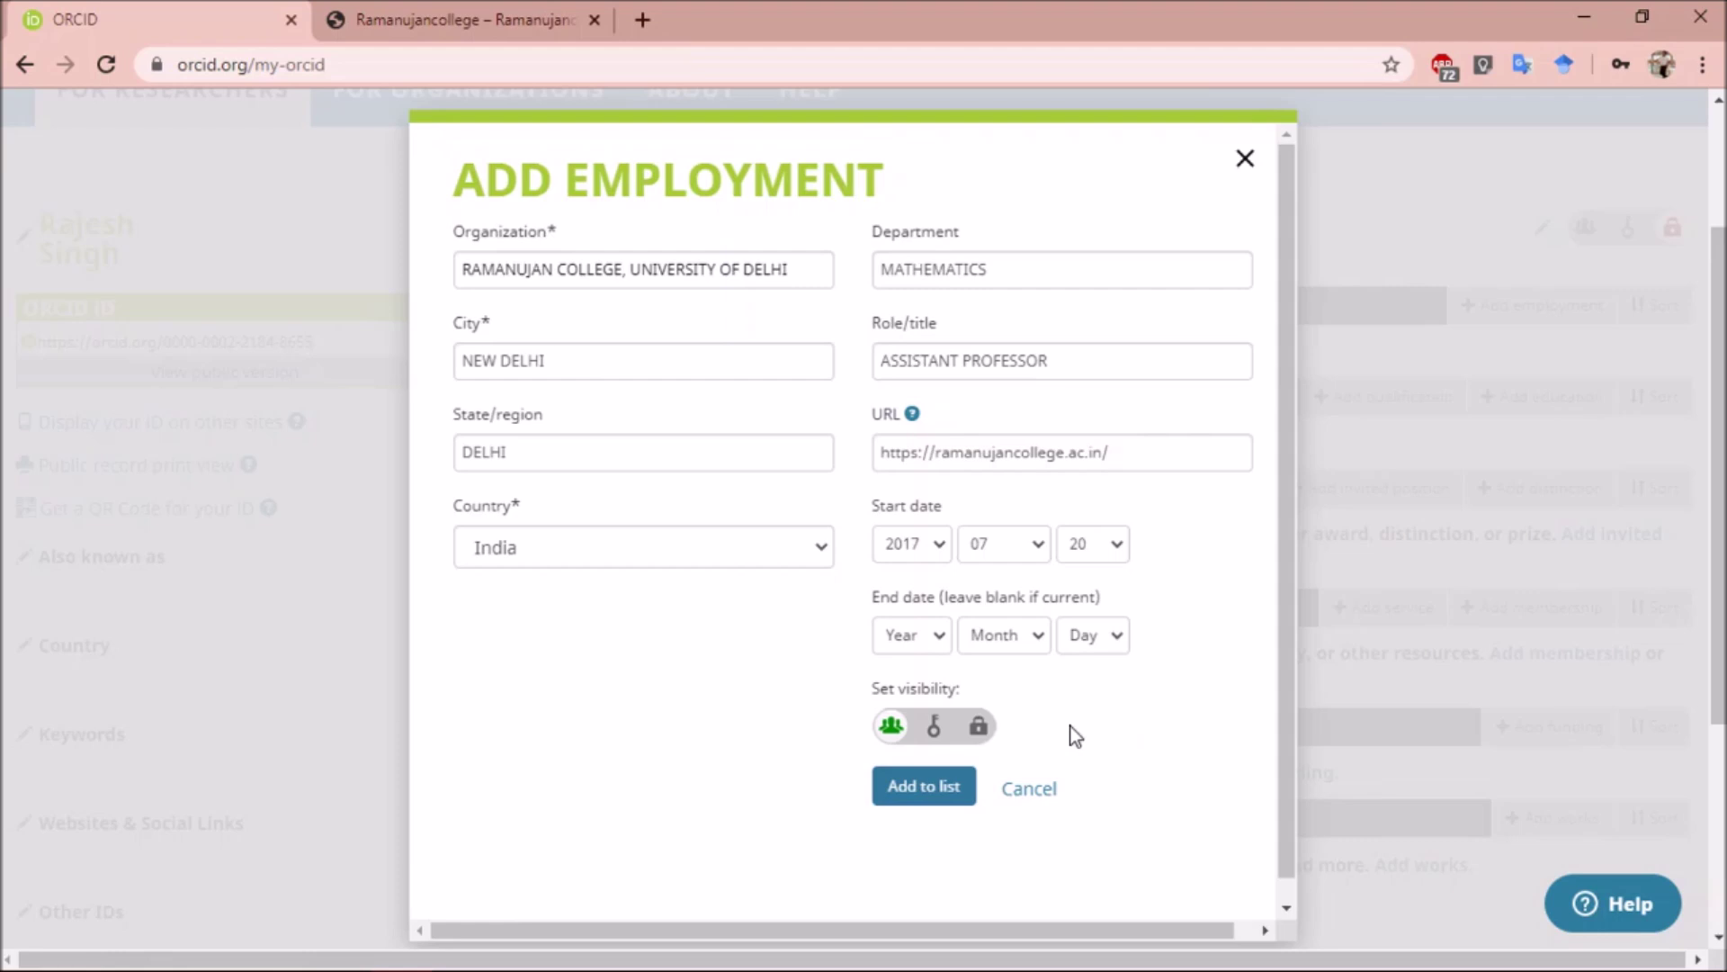
{"action": "mouse_move", "coordinate": [936, 736]}
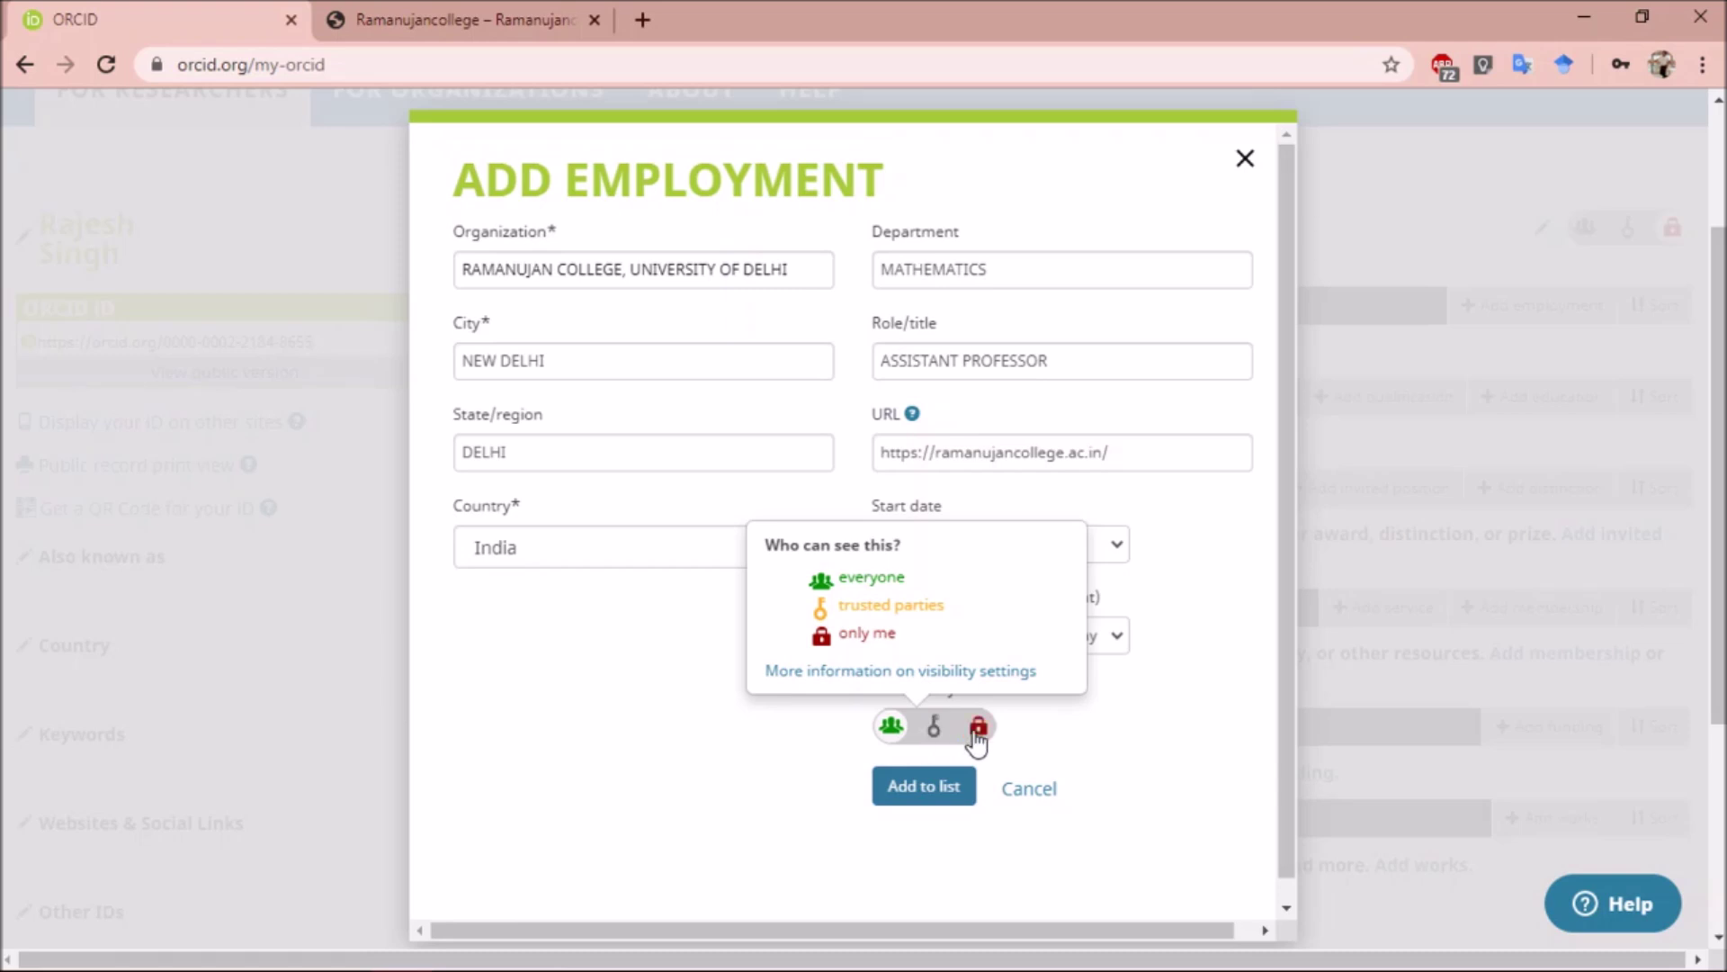
{"action": "left_click", "coordinate": [935, 794]}
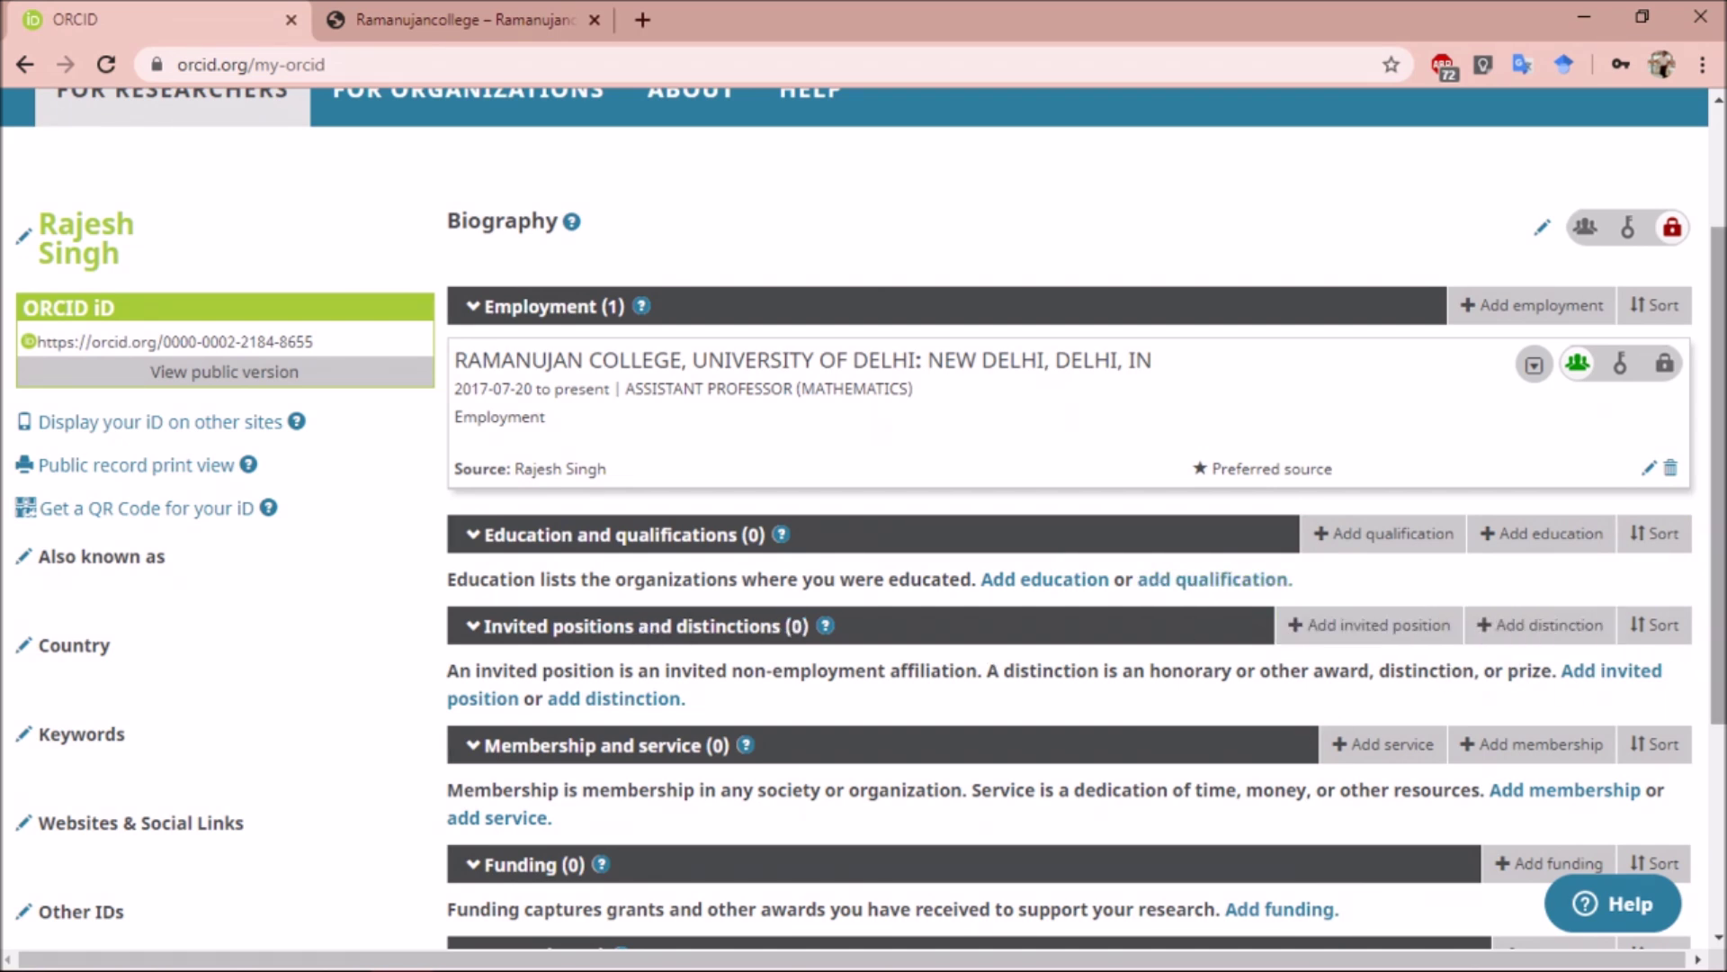
Scroll past the new Employment entry down to the empty Works section's Add works options
{"action": "scroll", "coordinate": [1048, 759], "scroll_direction": "down", "scroll_amount": 2}
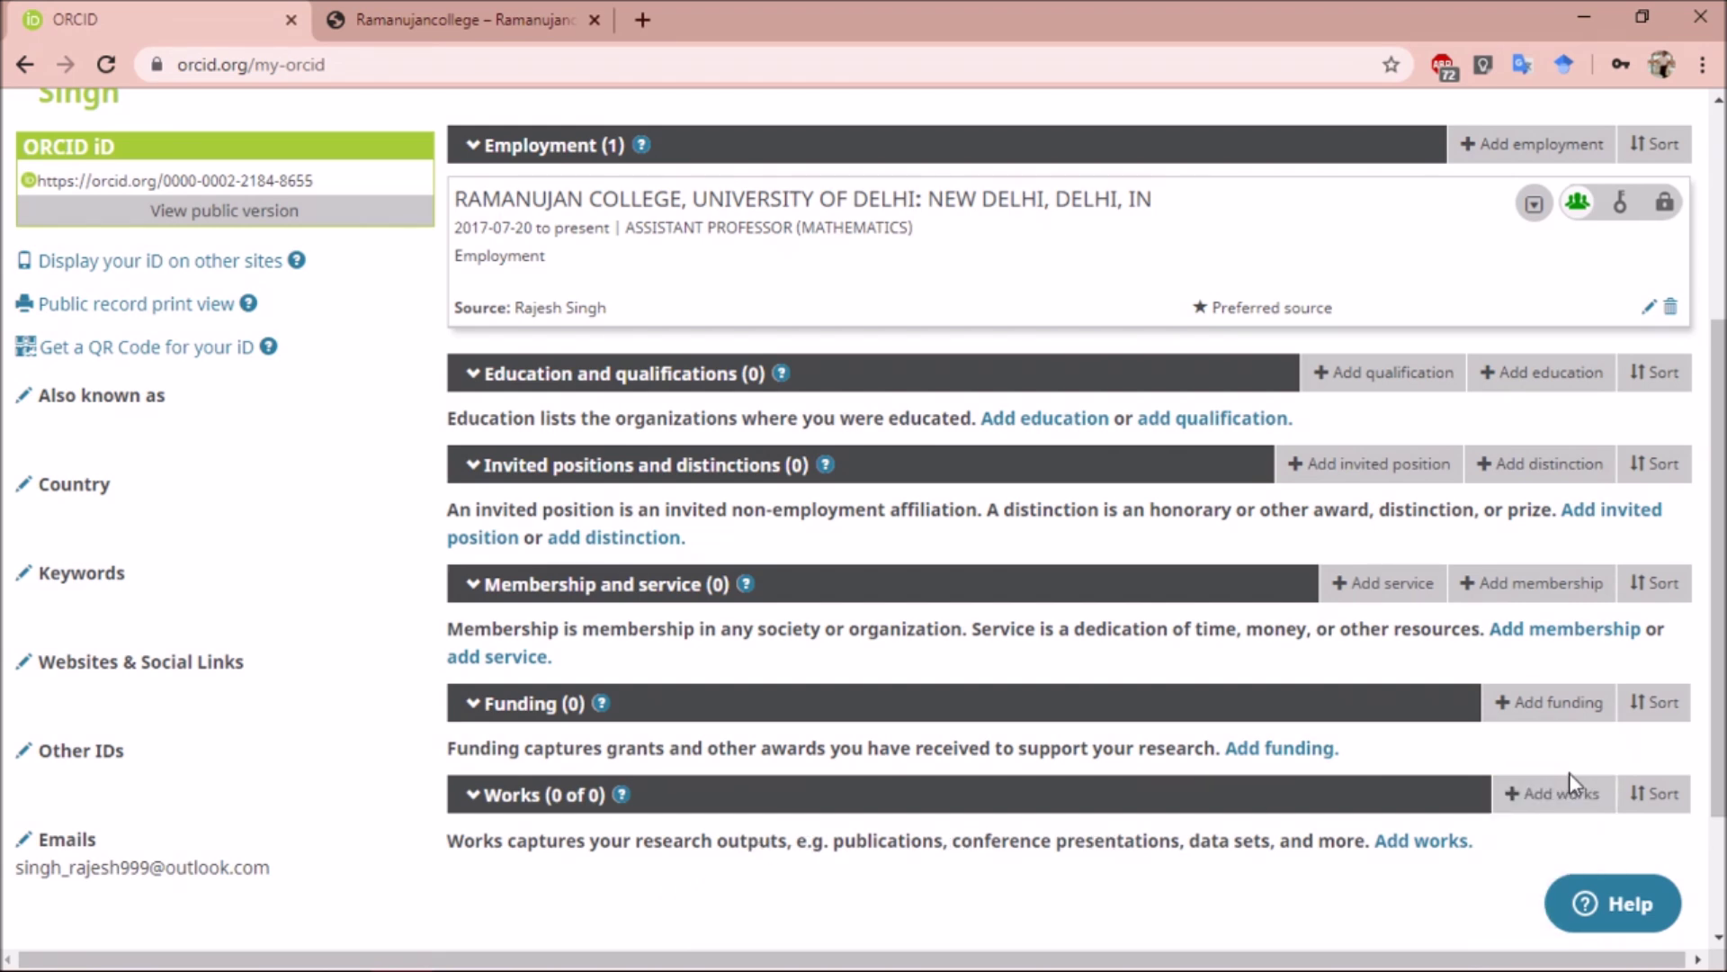
{"action": "mouse_move", "coordinate": [1572, 798]}
{"action": "scroll", "coordinate": [1720, 756], "scroll_direction": "down", "scroll_amount": 1}
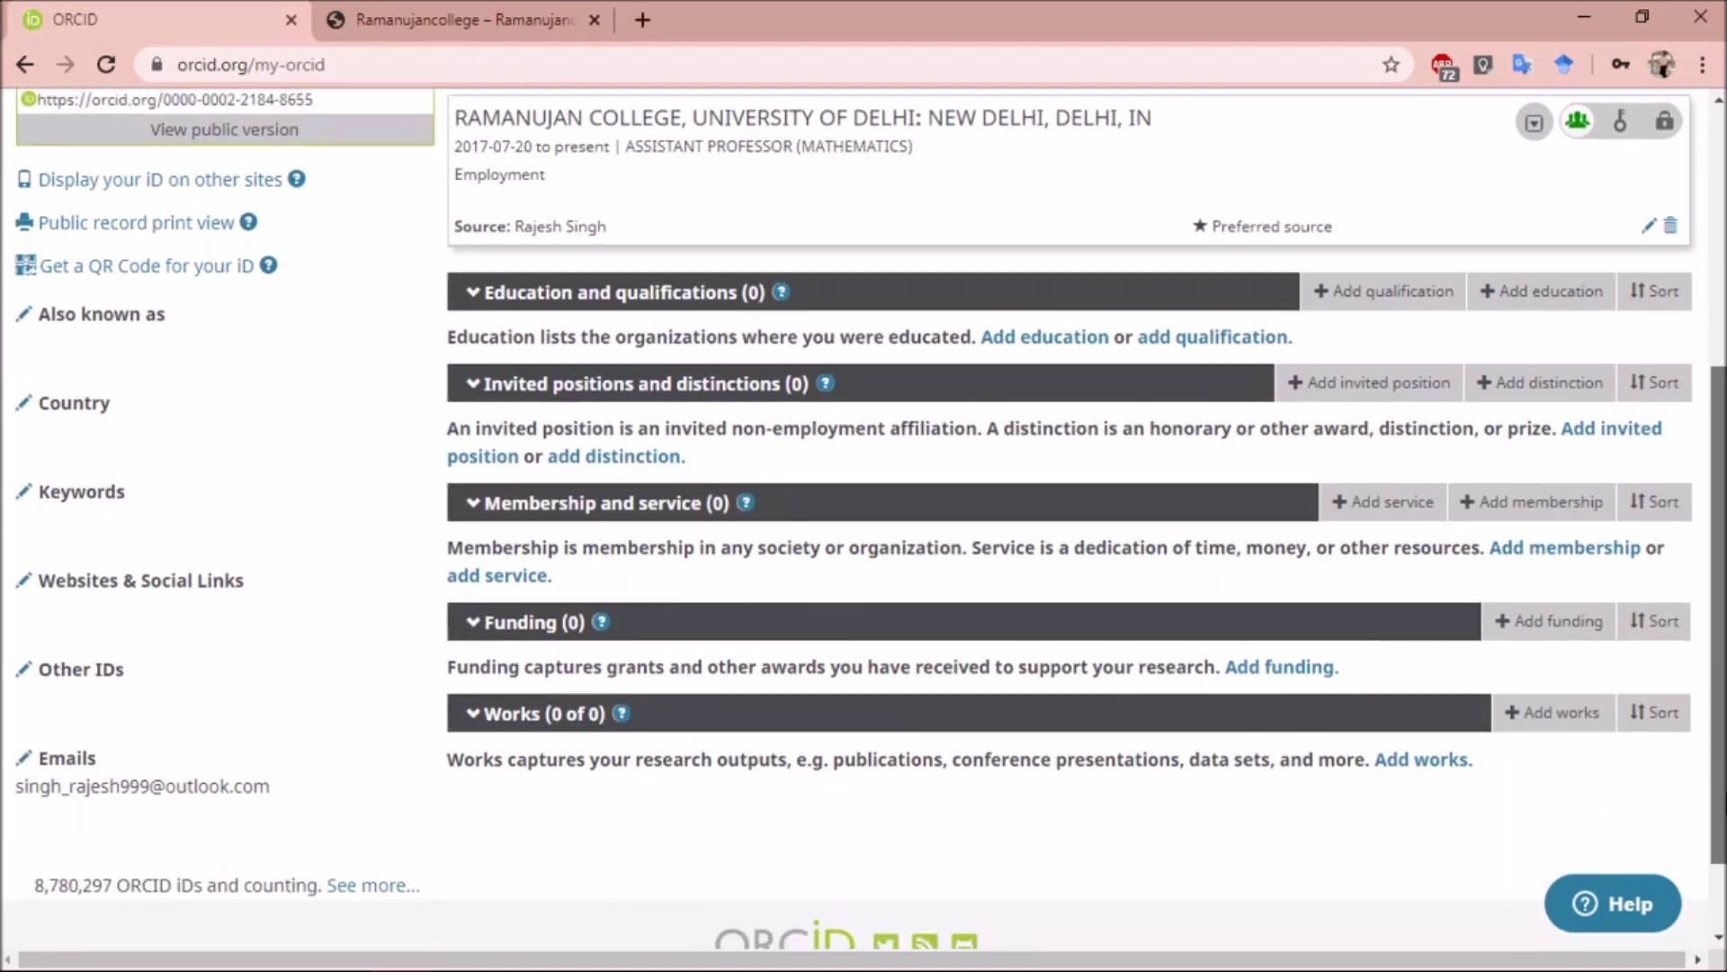
{"action": "mouse_move", "coordinate": [1570, 714]}
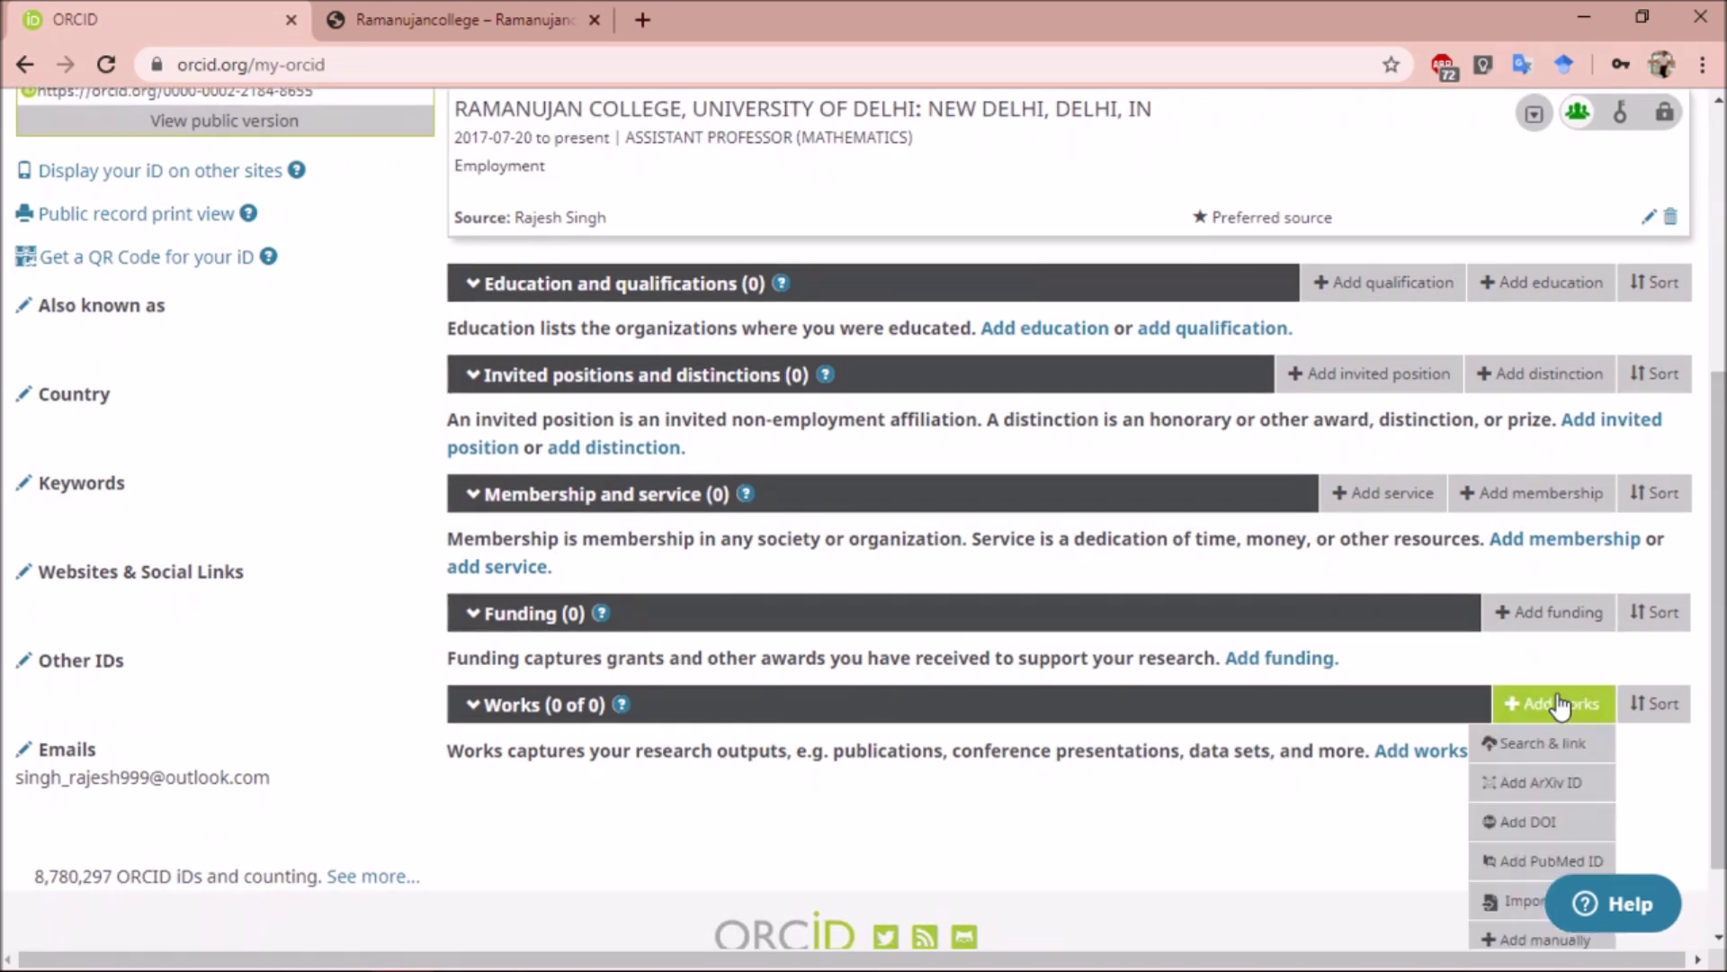
Start adding a work by DOI, getting the DOI from the ScienceDirect article tab
{"action": "left_click", "coordinate": [1542, 822]}
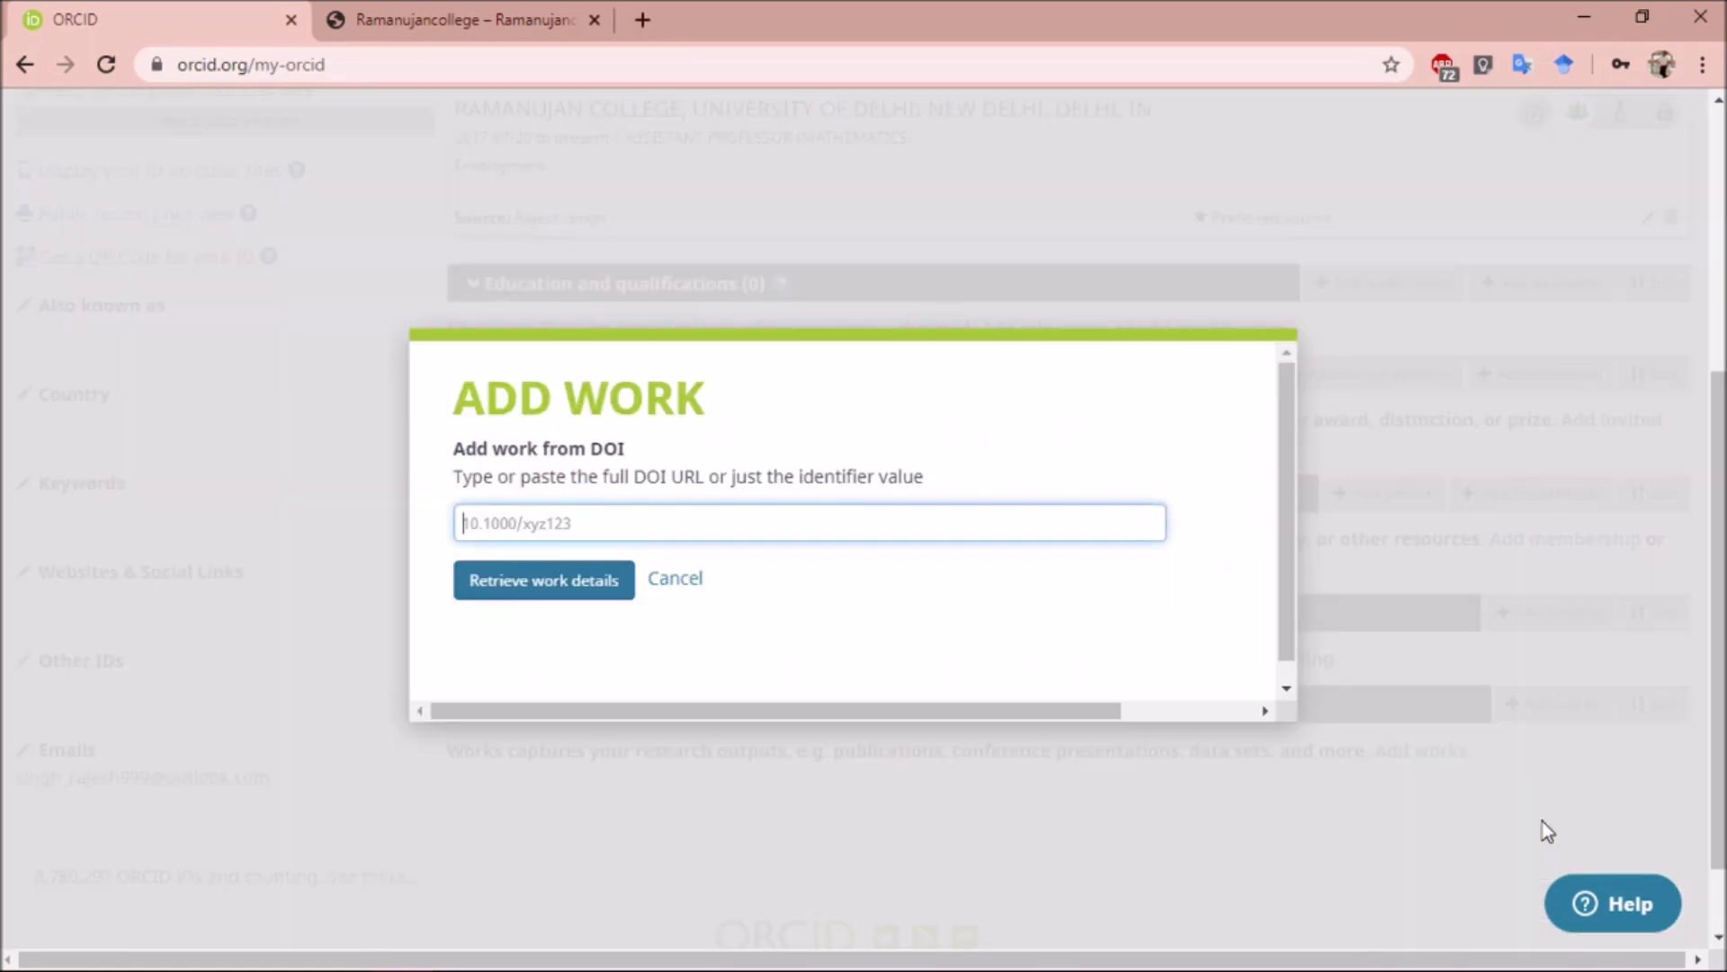
{"action": "left_click", "coordinate": [745, 20]}
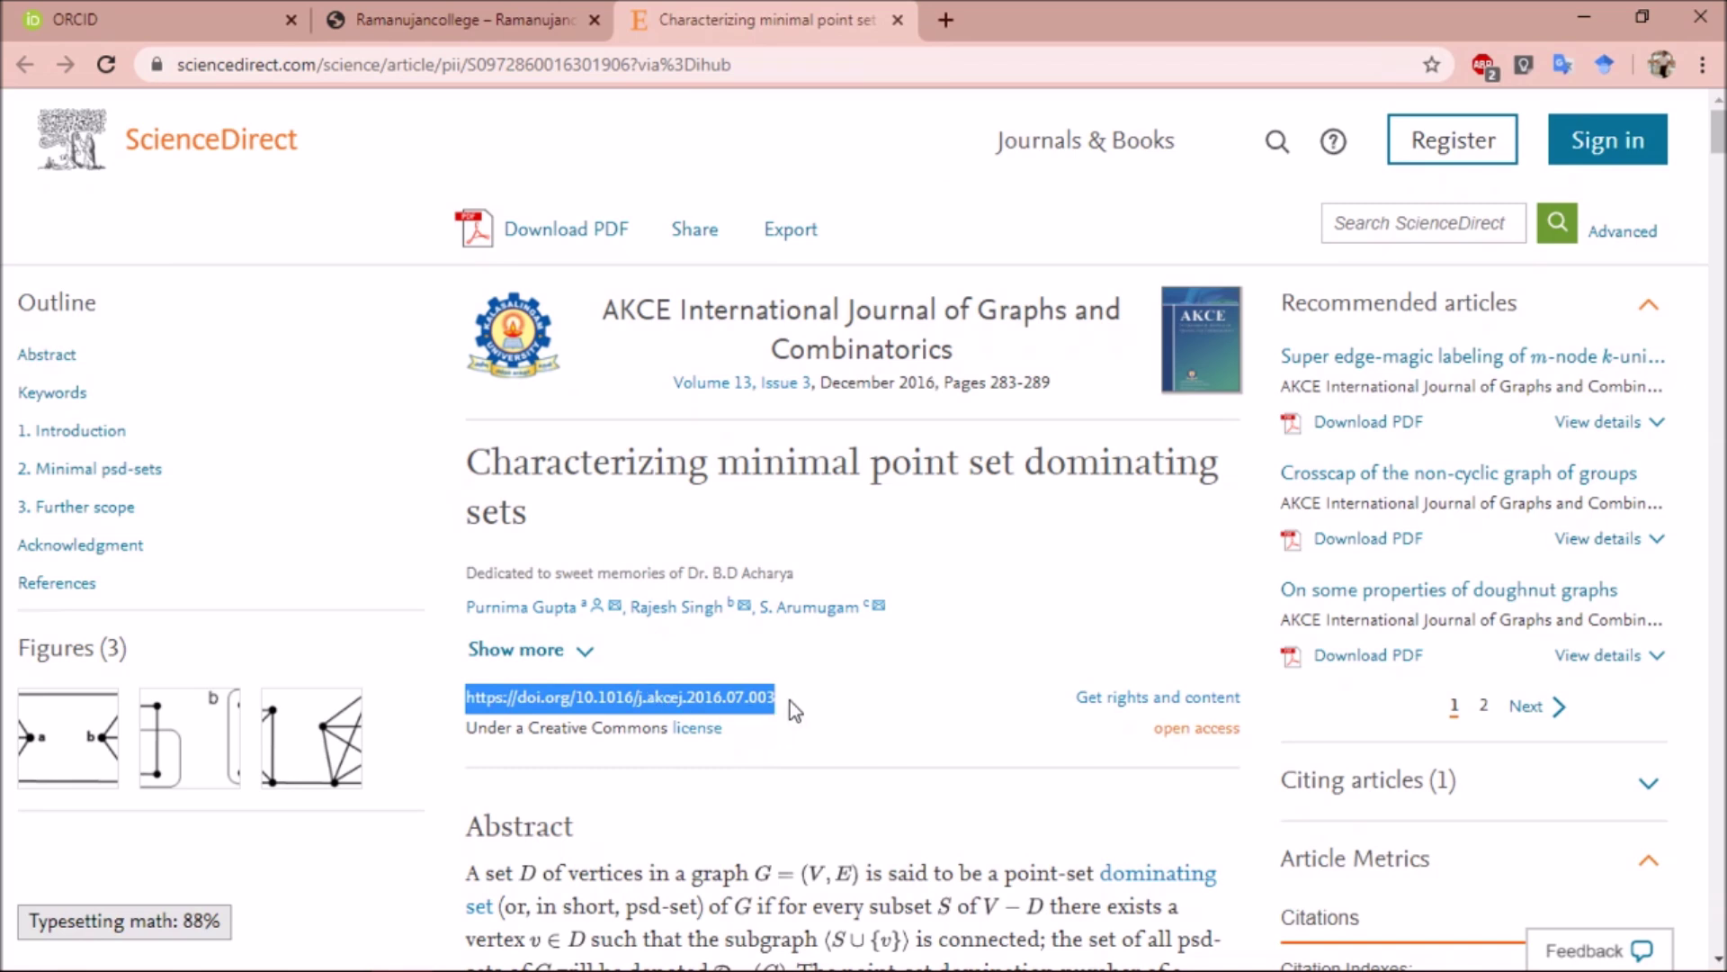
{"action": "left_click", "coordinate": [137, 12]}
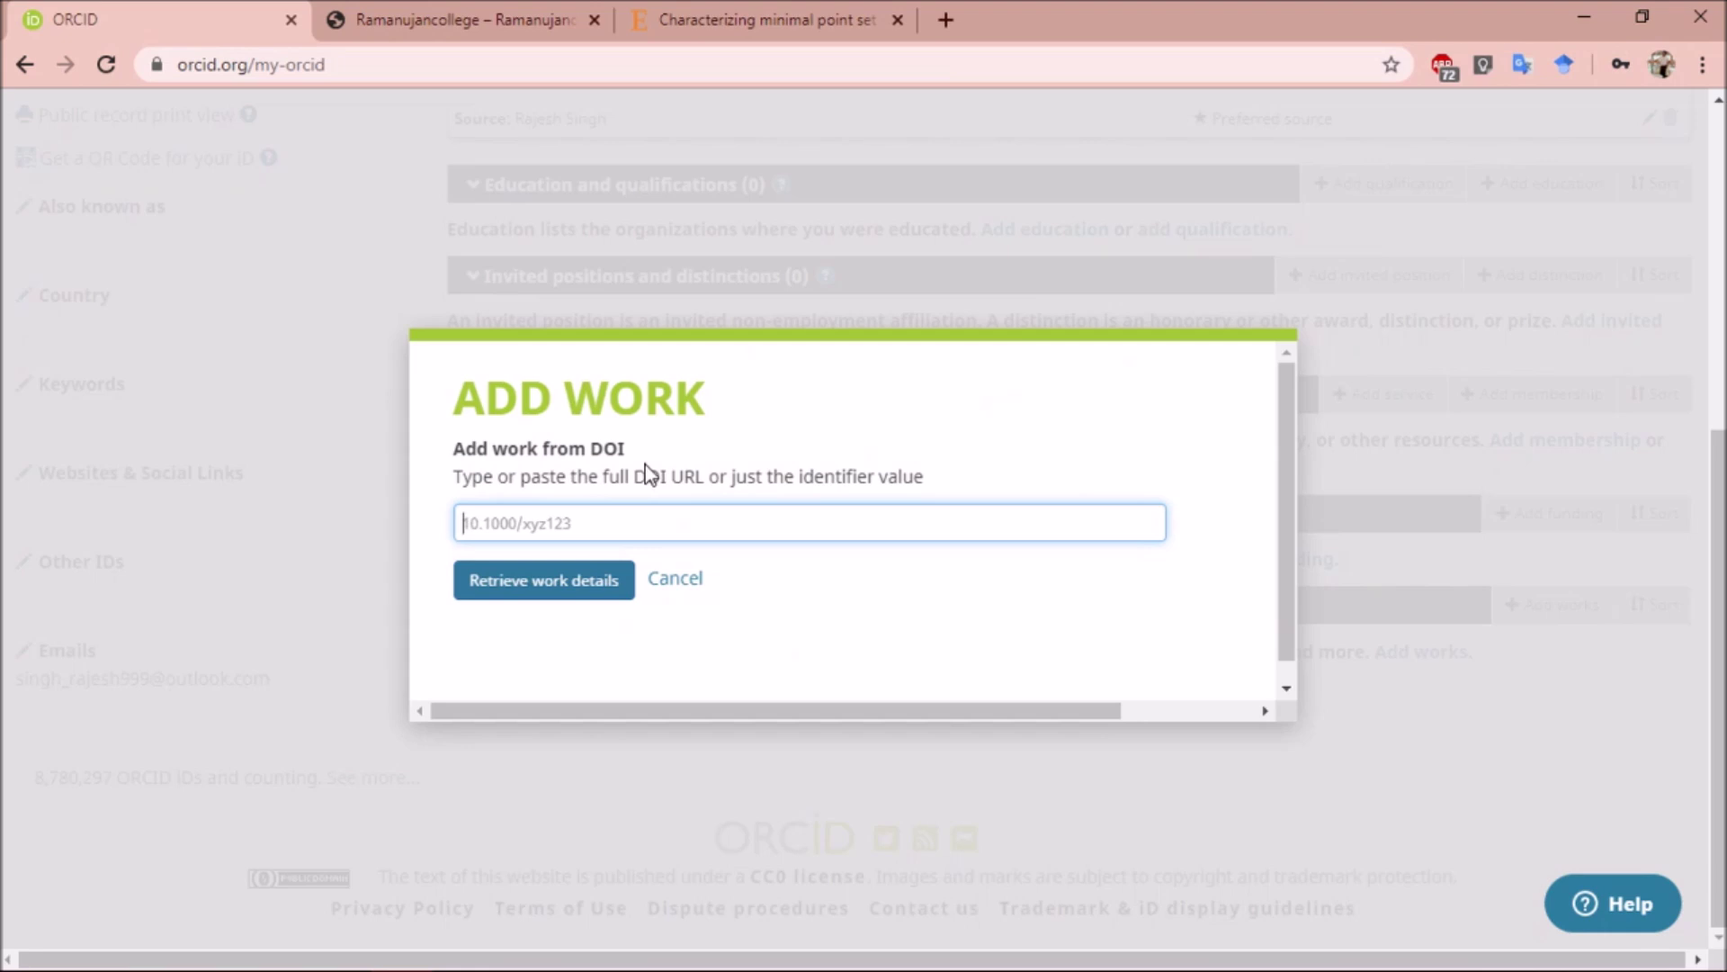
Paste the DOI, retrieve 'Characterizing minimal point set dominating sets' details, and add it to Works
{"action": "type", "text": "https://doi.org/10.1016/j.akcej.2016.07.003"}
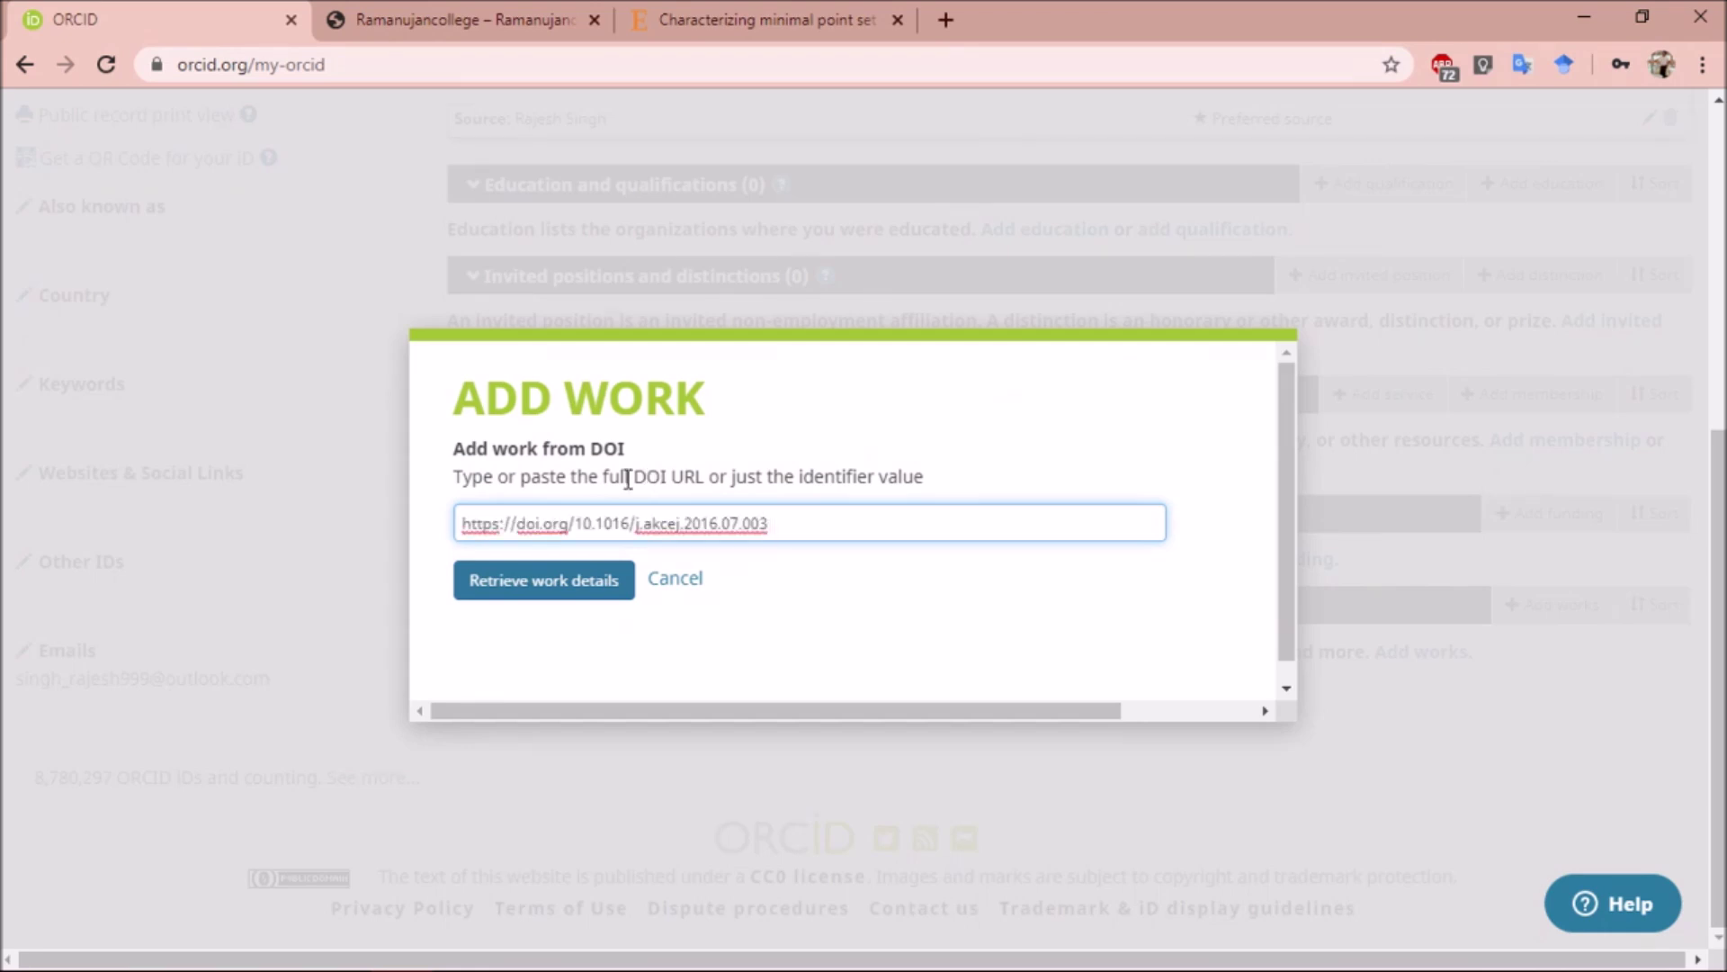
{"action": "left_click", "coordinate": [545, 585]}
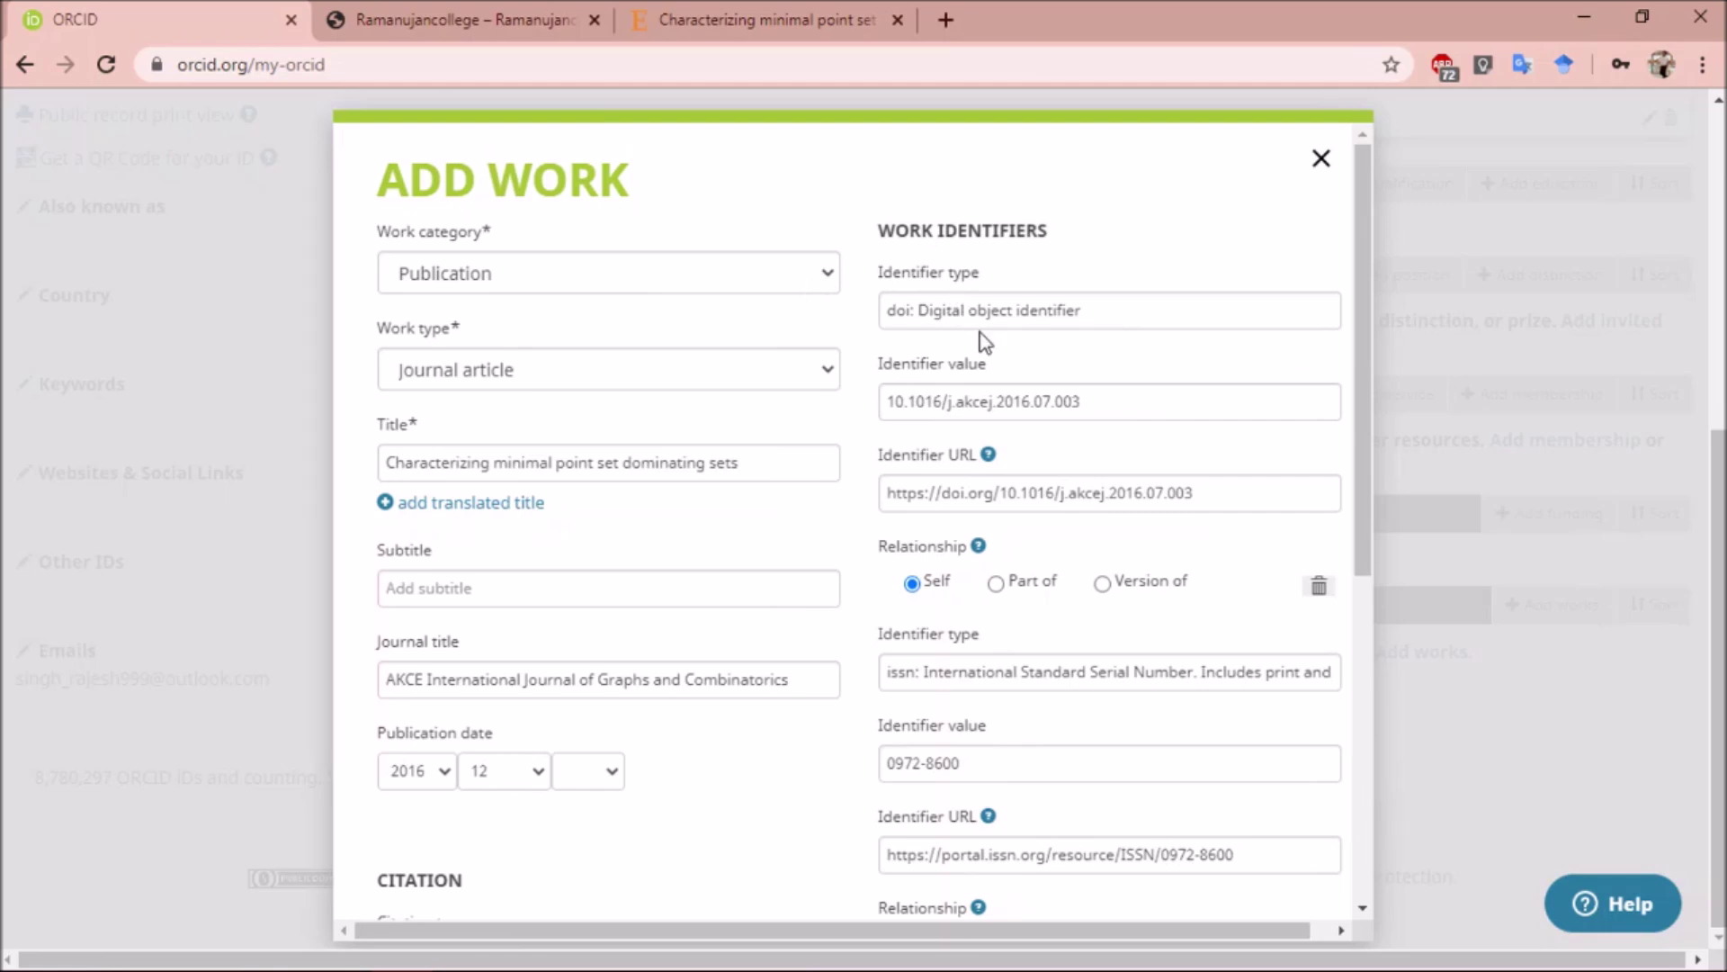
{"action": "left_click", "coordinate": [1366, 882]}
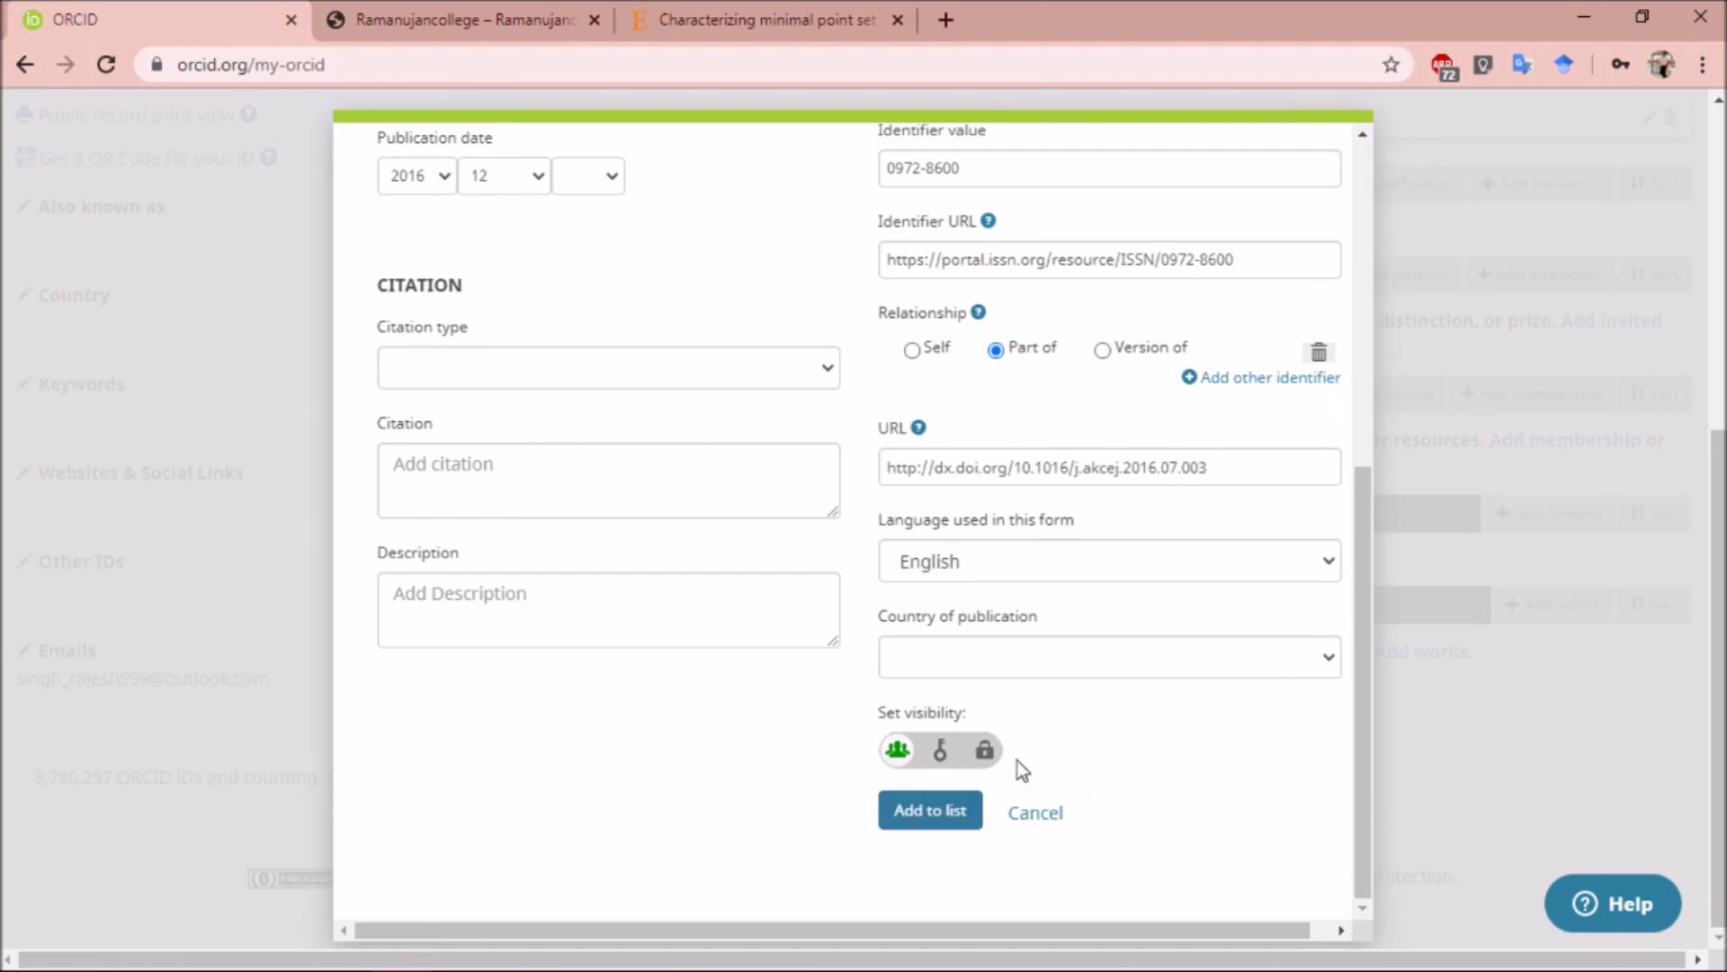
{"action": "left_click", "coordinate": [910, 832]}
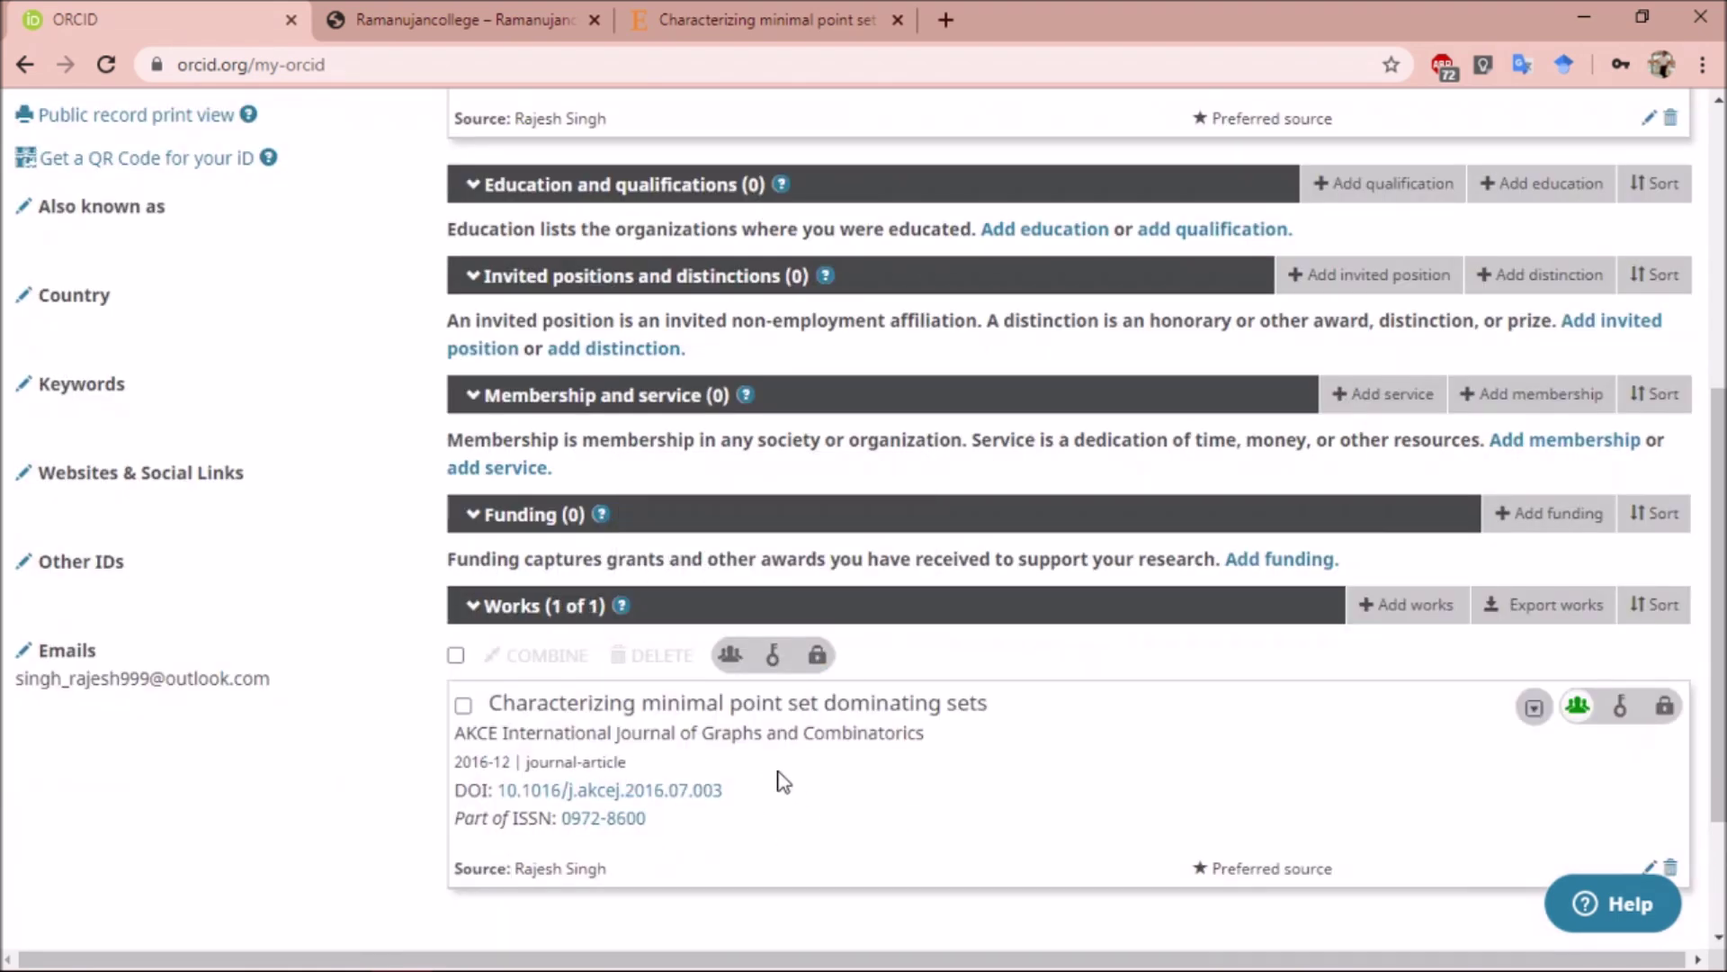
Review the imported work in Works, return to the top, and open the account menu
{"action": "scroll", "coordinate": [783, 782], "scroll_direction": "down", "scroll_amount": 3}
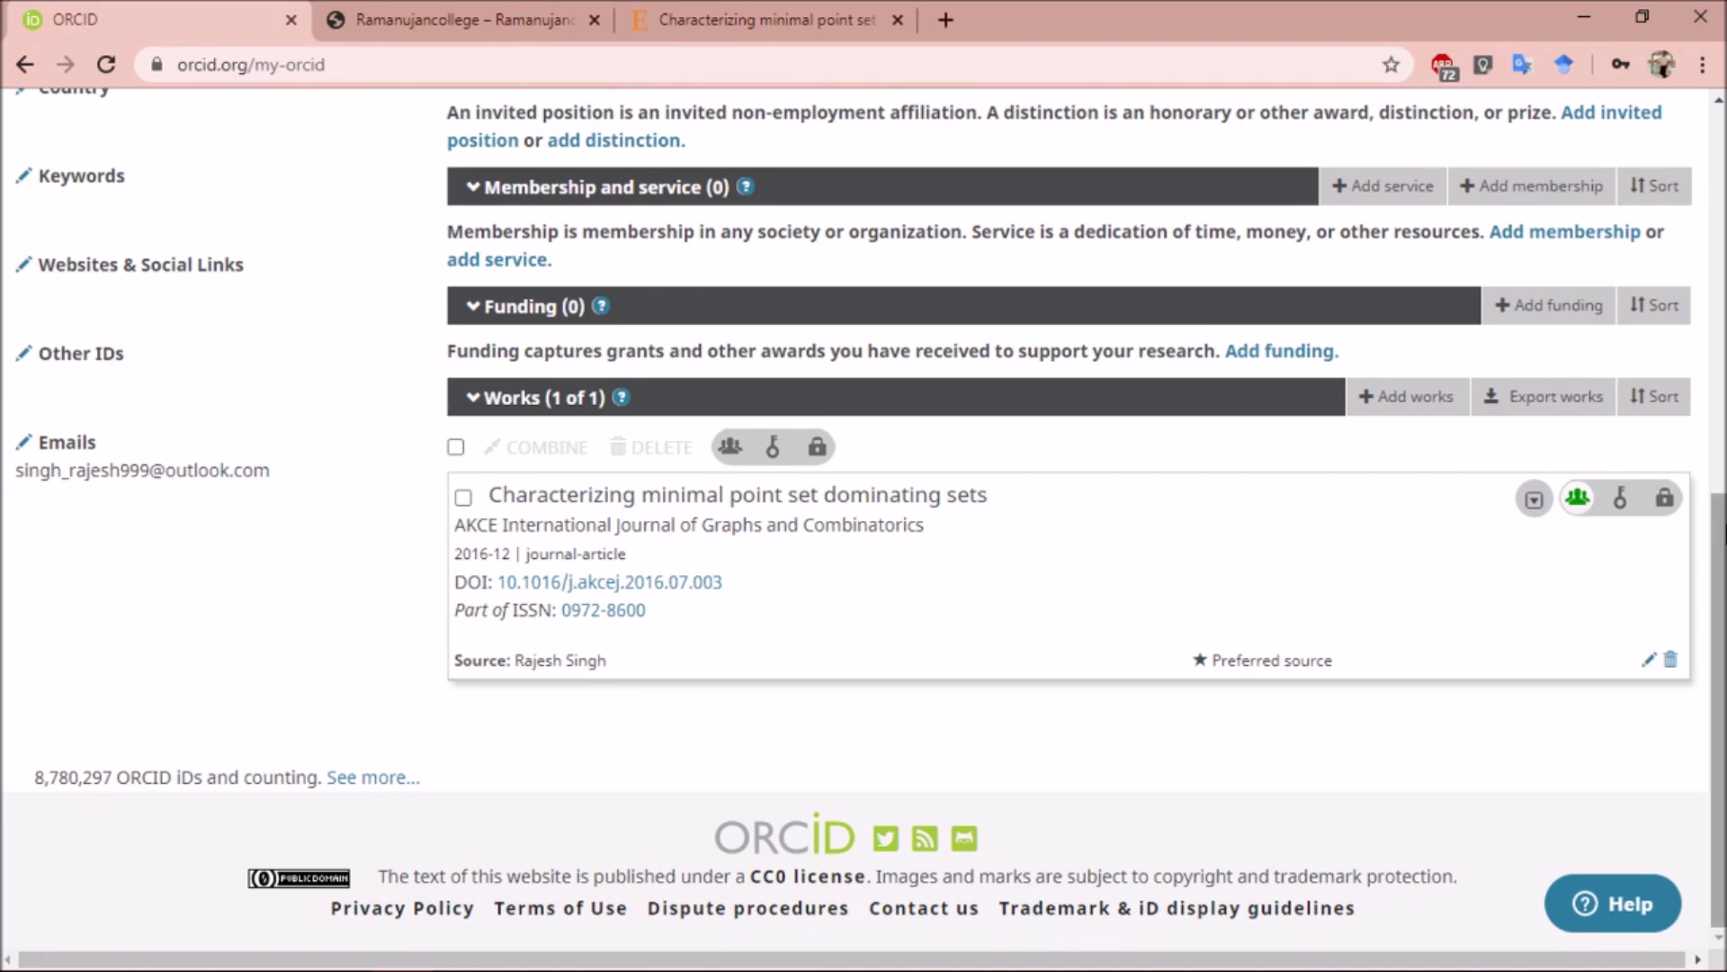
{"action": "scroll", "coordinate": [1719, 711], "scroll_direction": "up", "scroll_amount": 4}
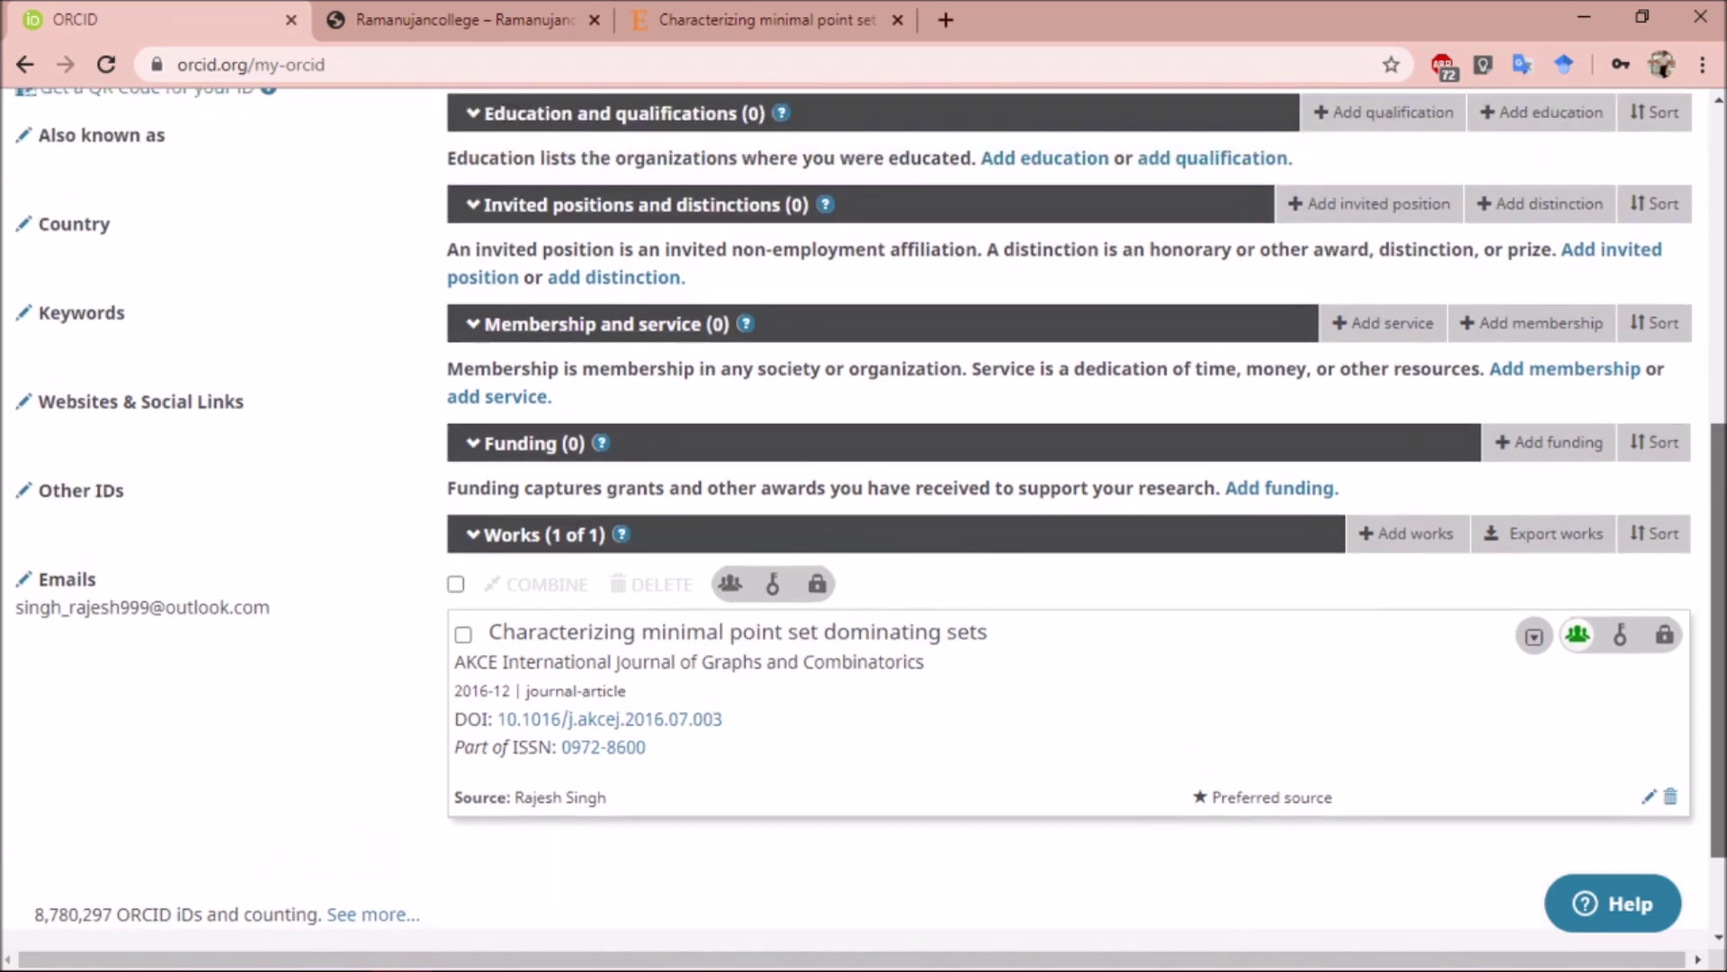
{"action": "scroll", "coordinate": [1719, 540], "scroll_direction": "up", "scroll_amount": 5}
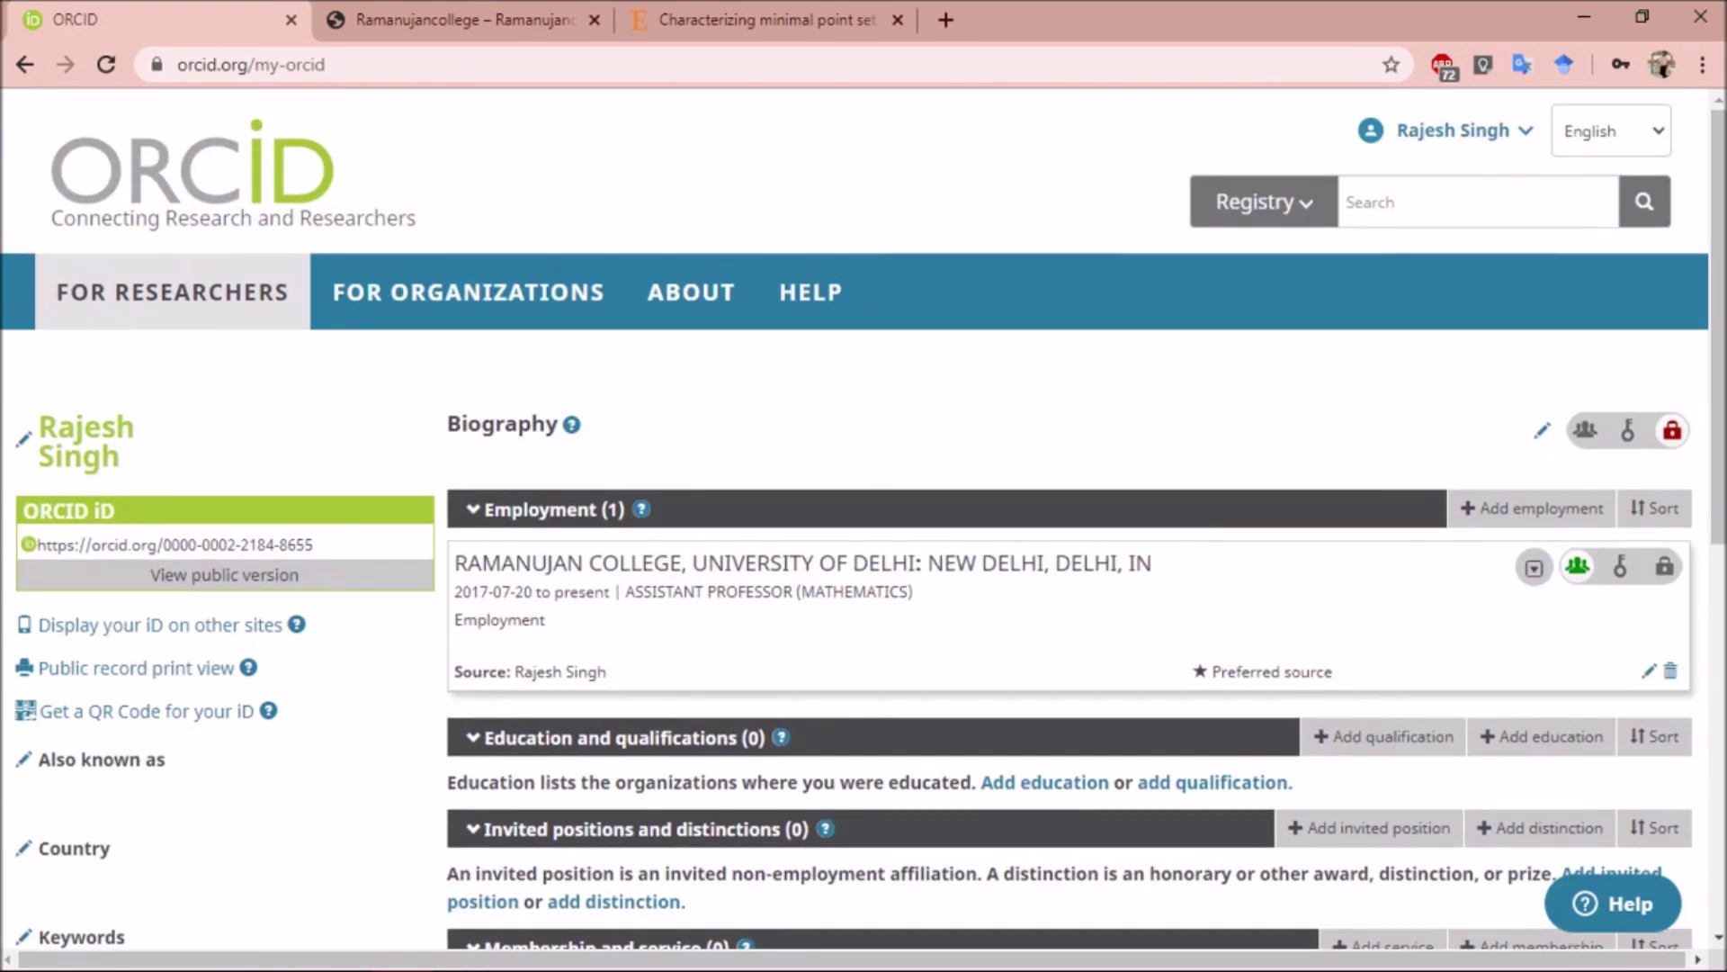
{"action": "left_click", "coordinate": [1494, 132]}
Go to the Account Settings page from the account dropdown under the user name
{"action": "left_click", "coordinate": [1050, 143]}
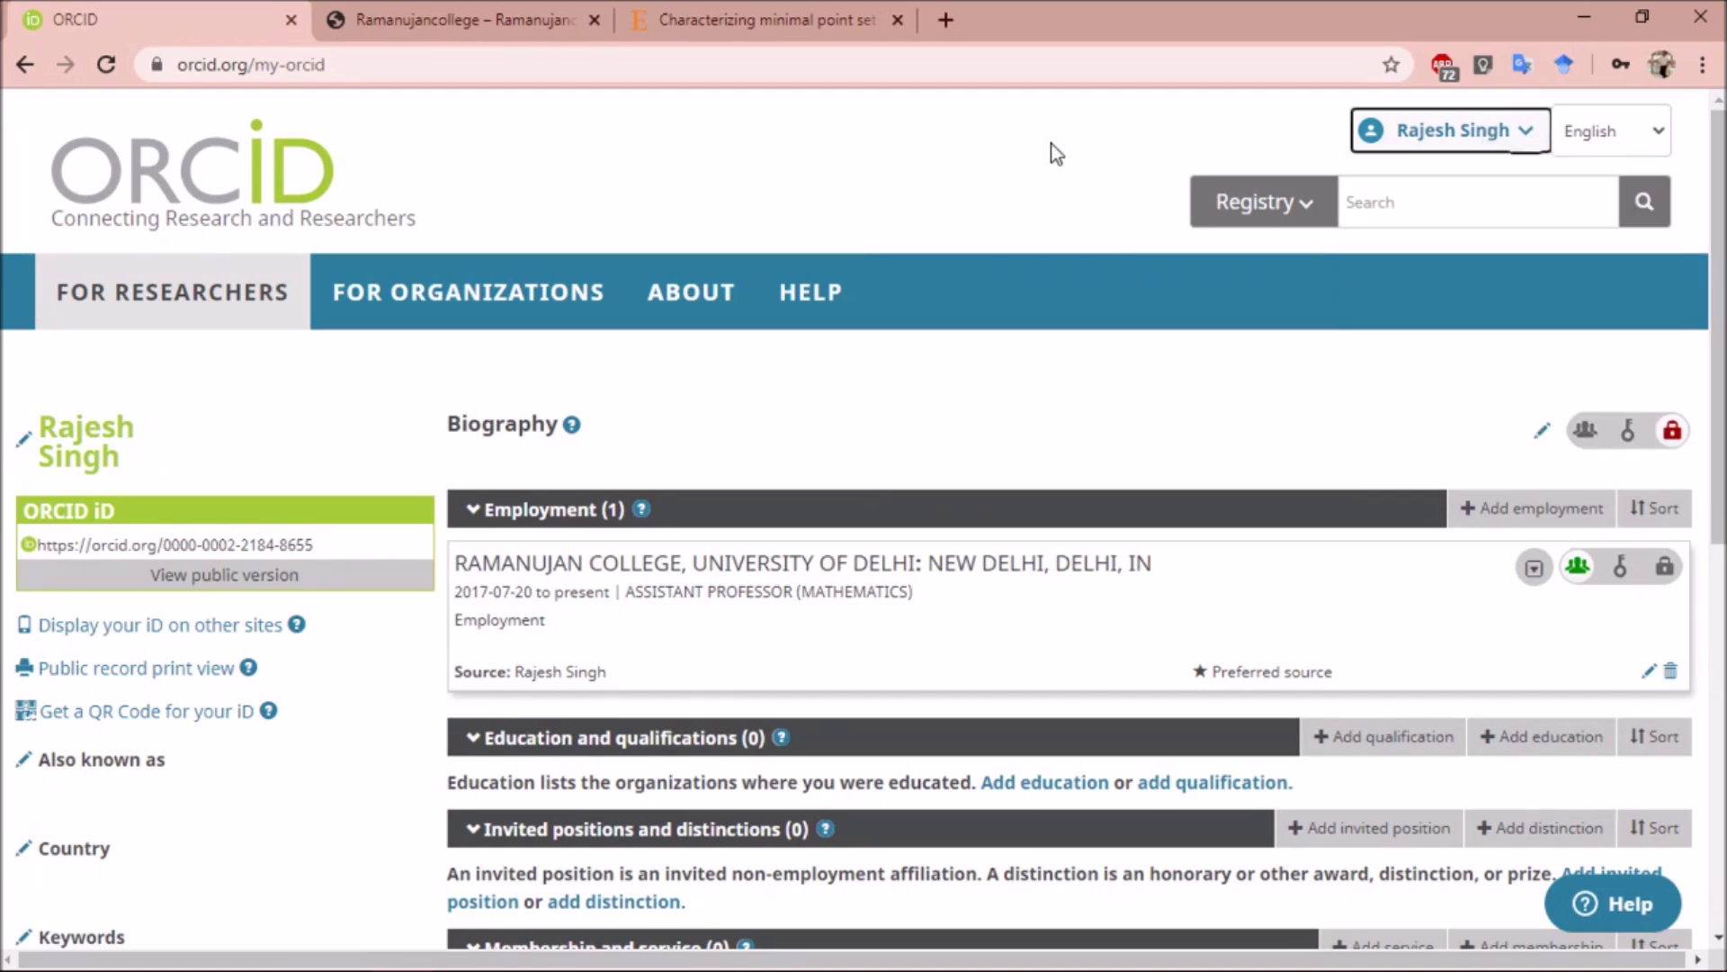
{"action": "left_click", "coordinate": [1496, 153]}
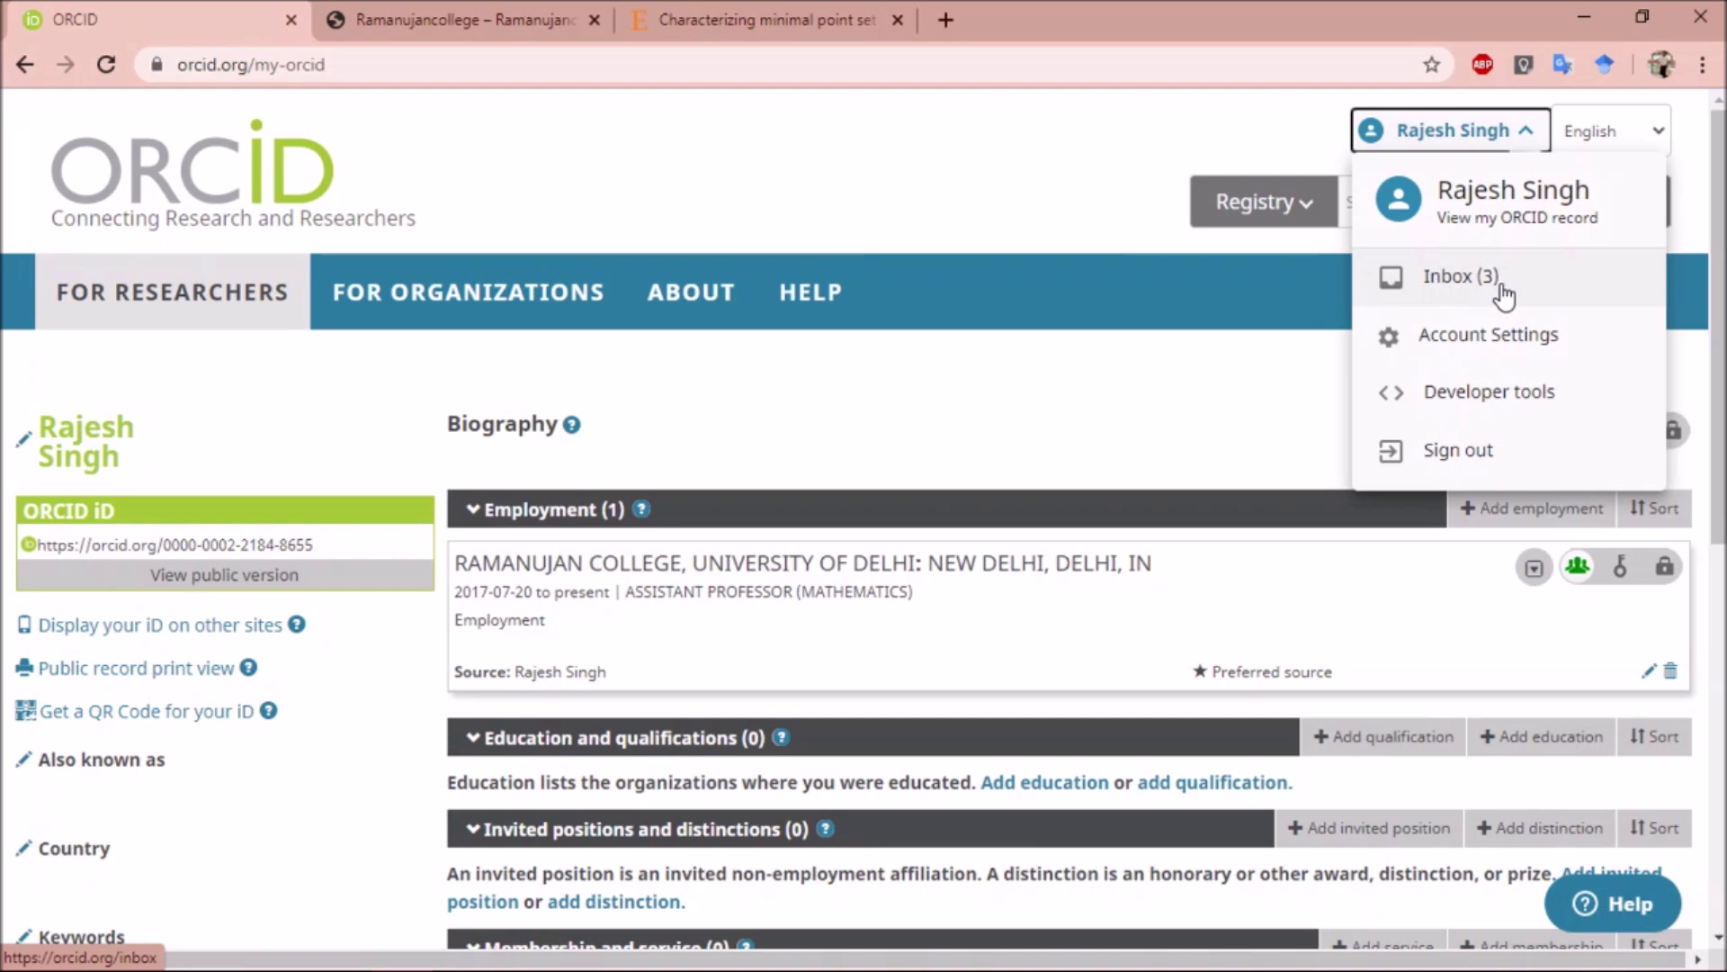
{"action": "left_click", "coordinate": [1510, 347]}
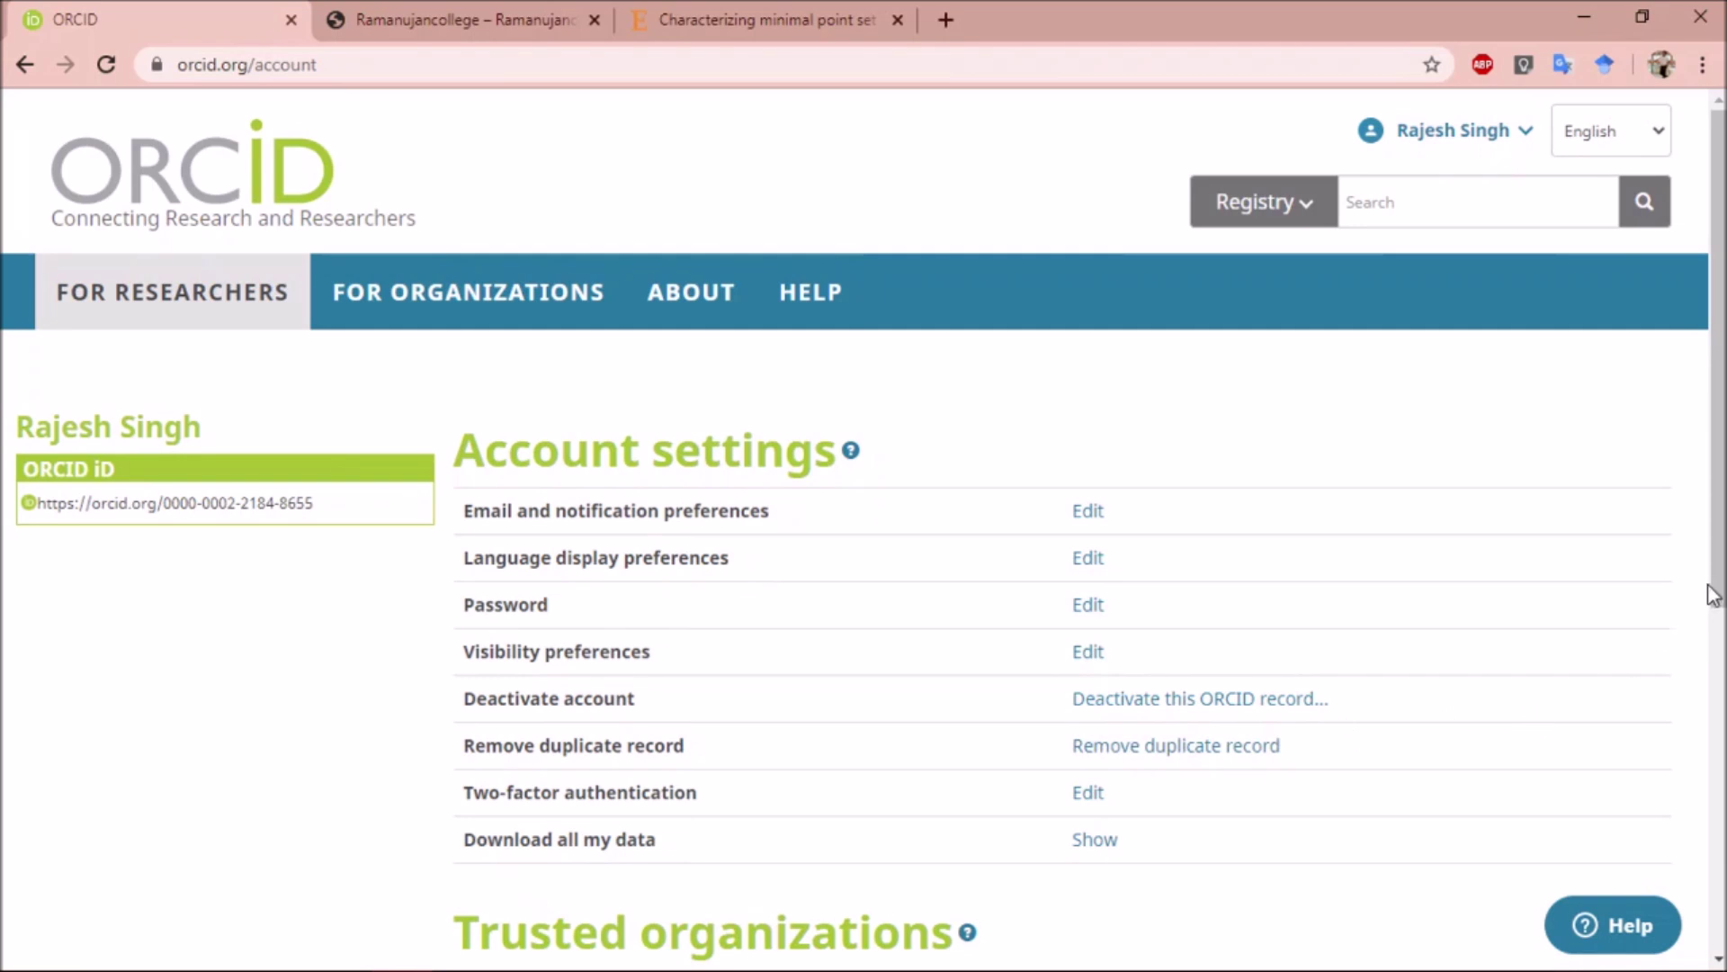
{"action": "scroll", "coordinate": [1712, 594], "scroll_direction": "down", "scroll_amount": 1}
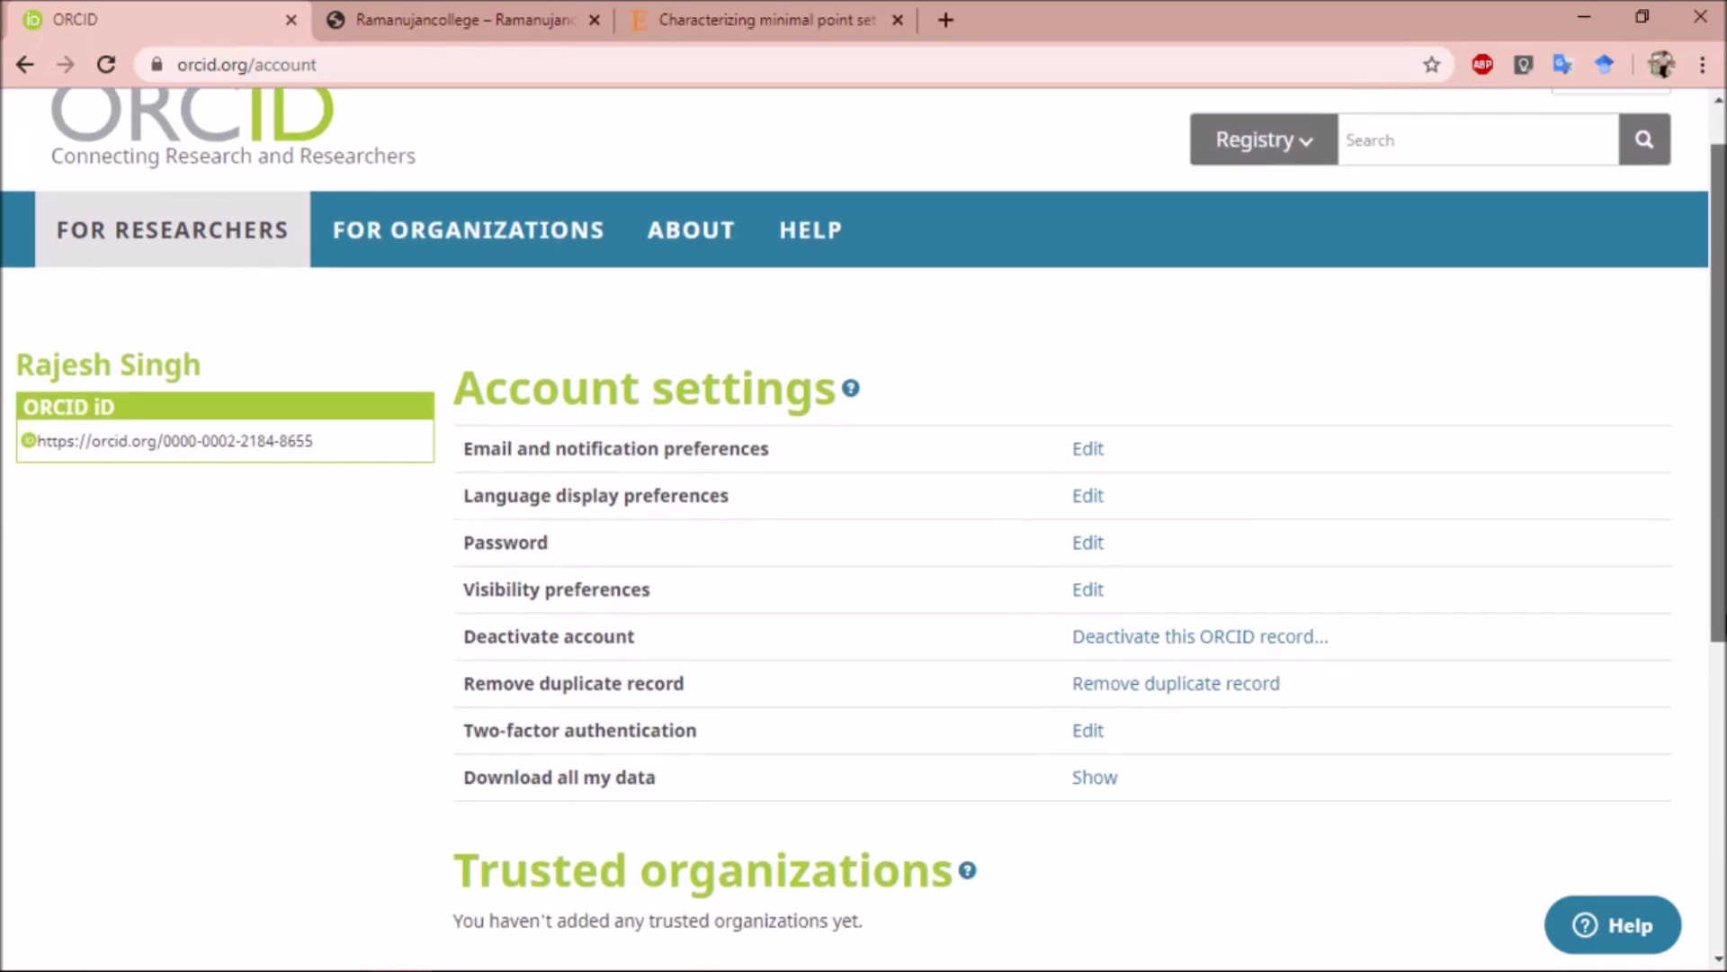
{"action": "scroll", "coordinate": [1712, 594], "scroll_direction": "down", "scroll_amount": 1}
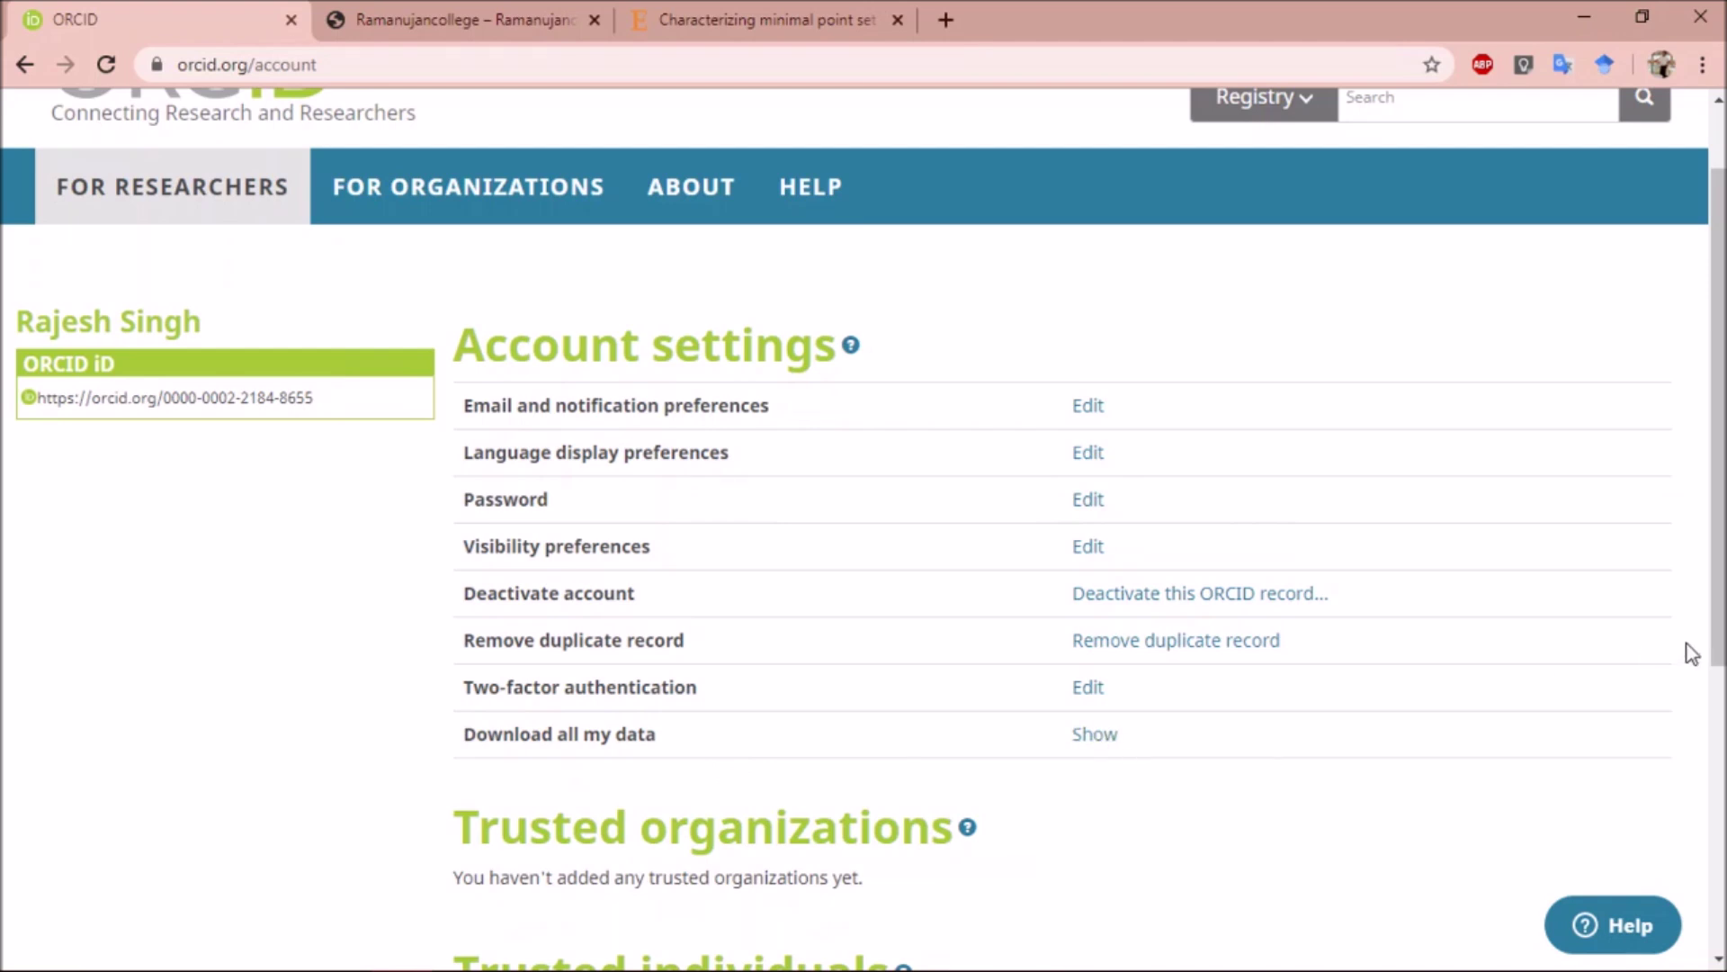
{"action": "scroll", "coordinate": [1716, 657], "scroll_direction": "down", "scroll_amount": 1}
{"action": "scroll", "coordinate": [864, 529], "scroll_direction": "down", "scroll_amount": 3}
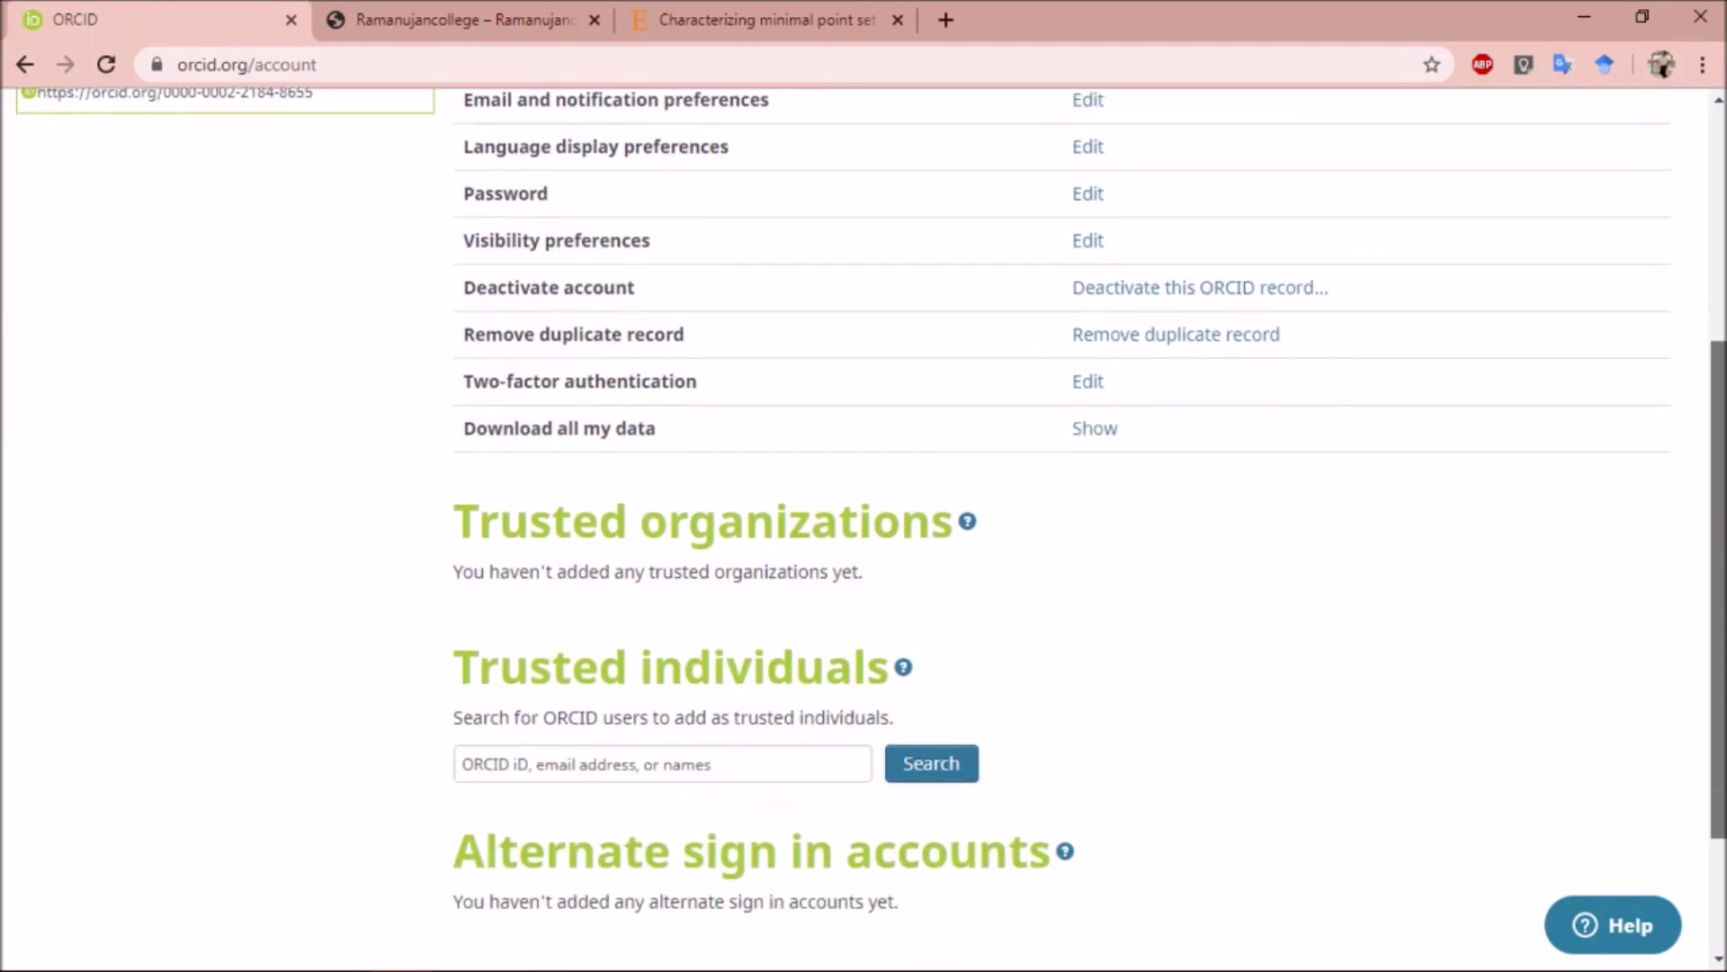
{"action": "key", "text": "alt+Left"}
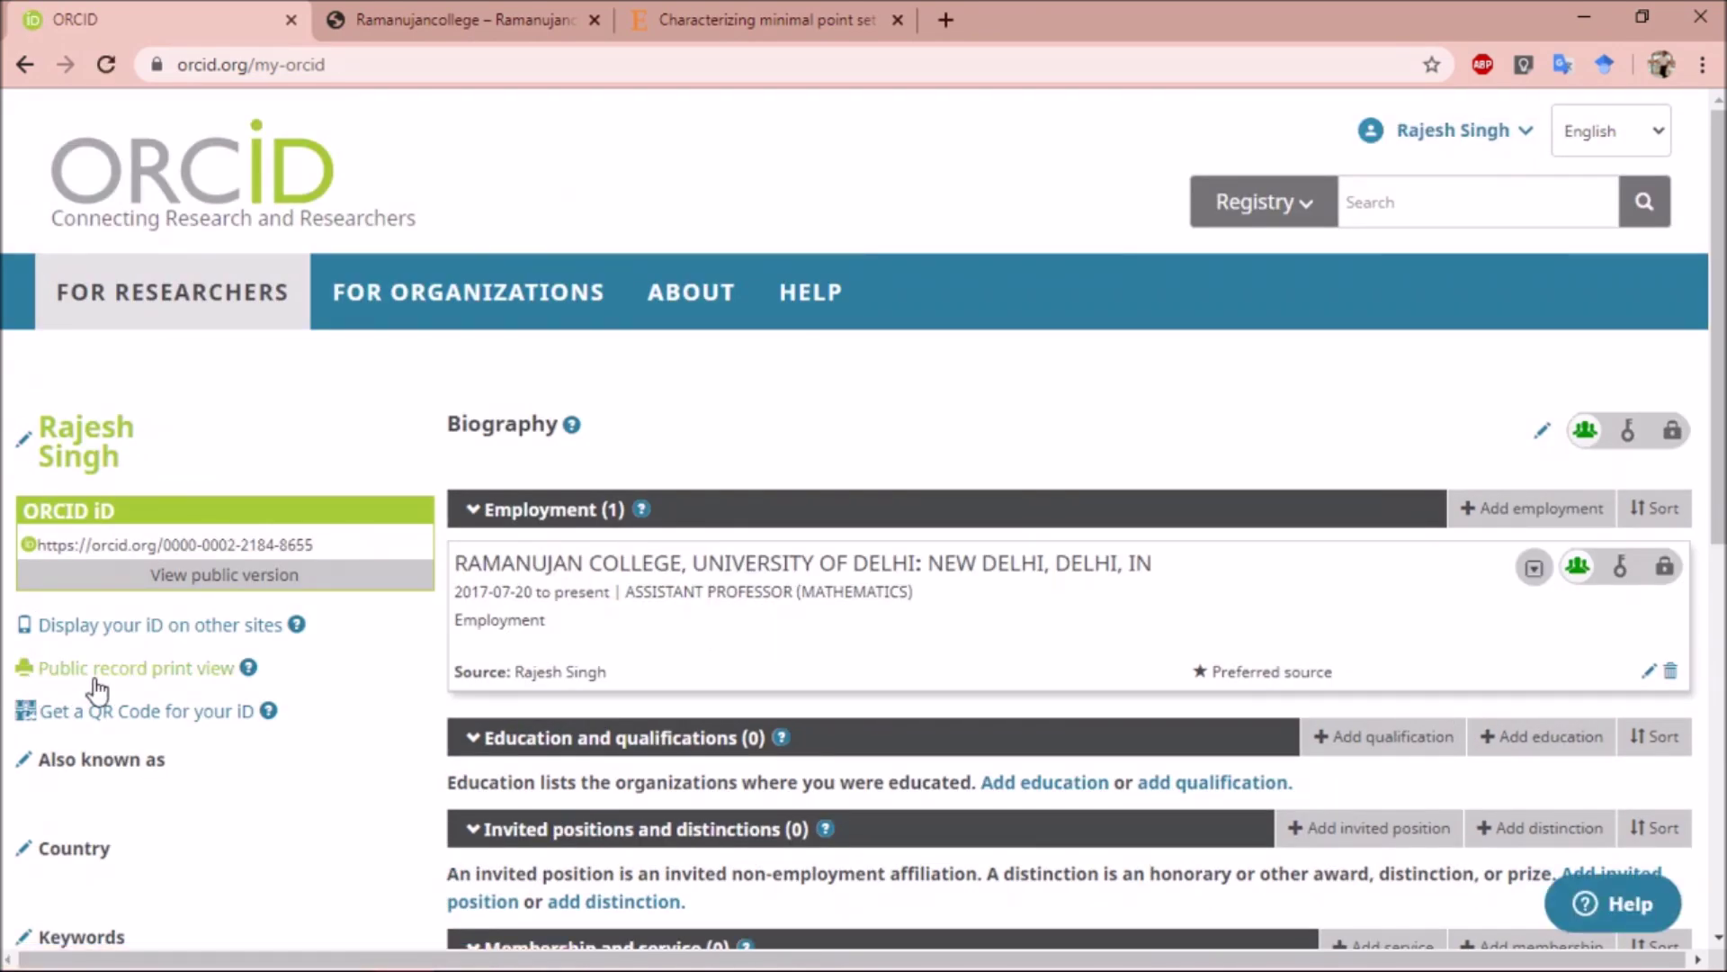
Open the Public record print view from the left sidebar
{"action": "left_click", "coordinate": [144, 668]}
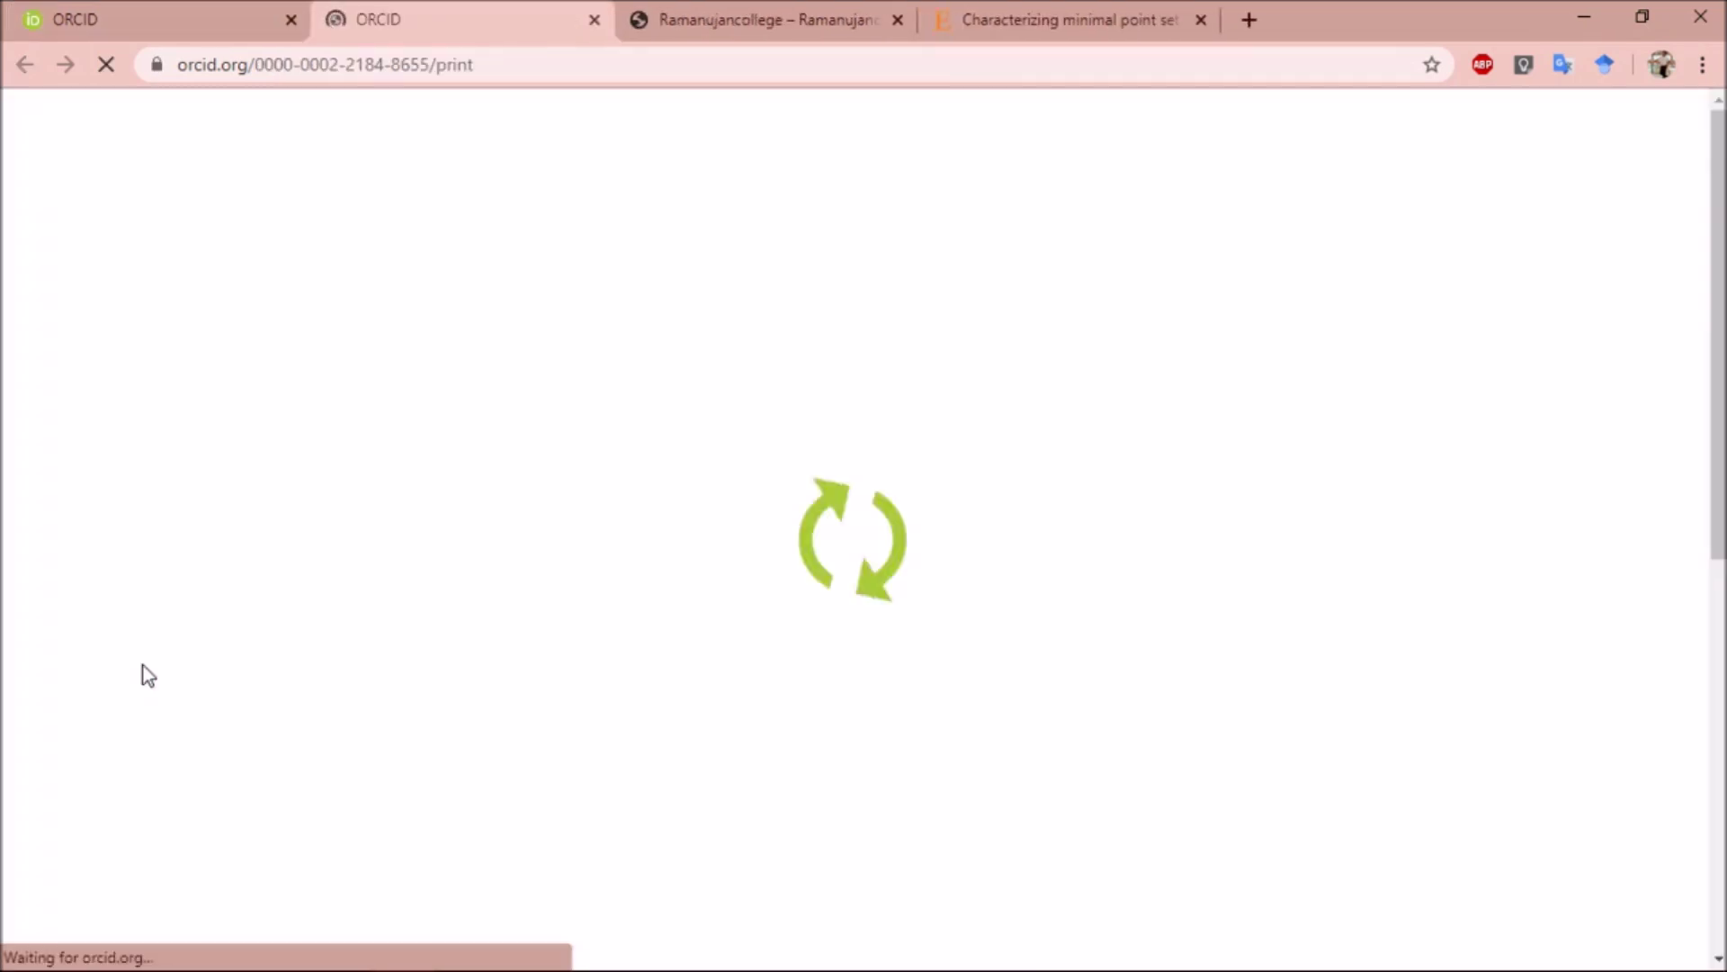